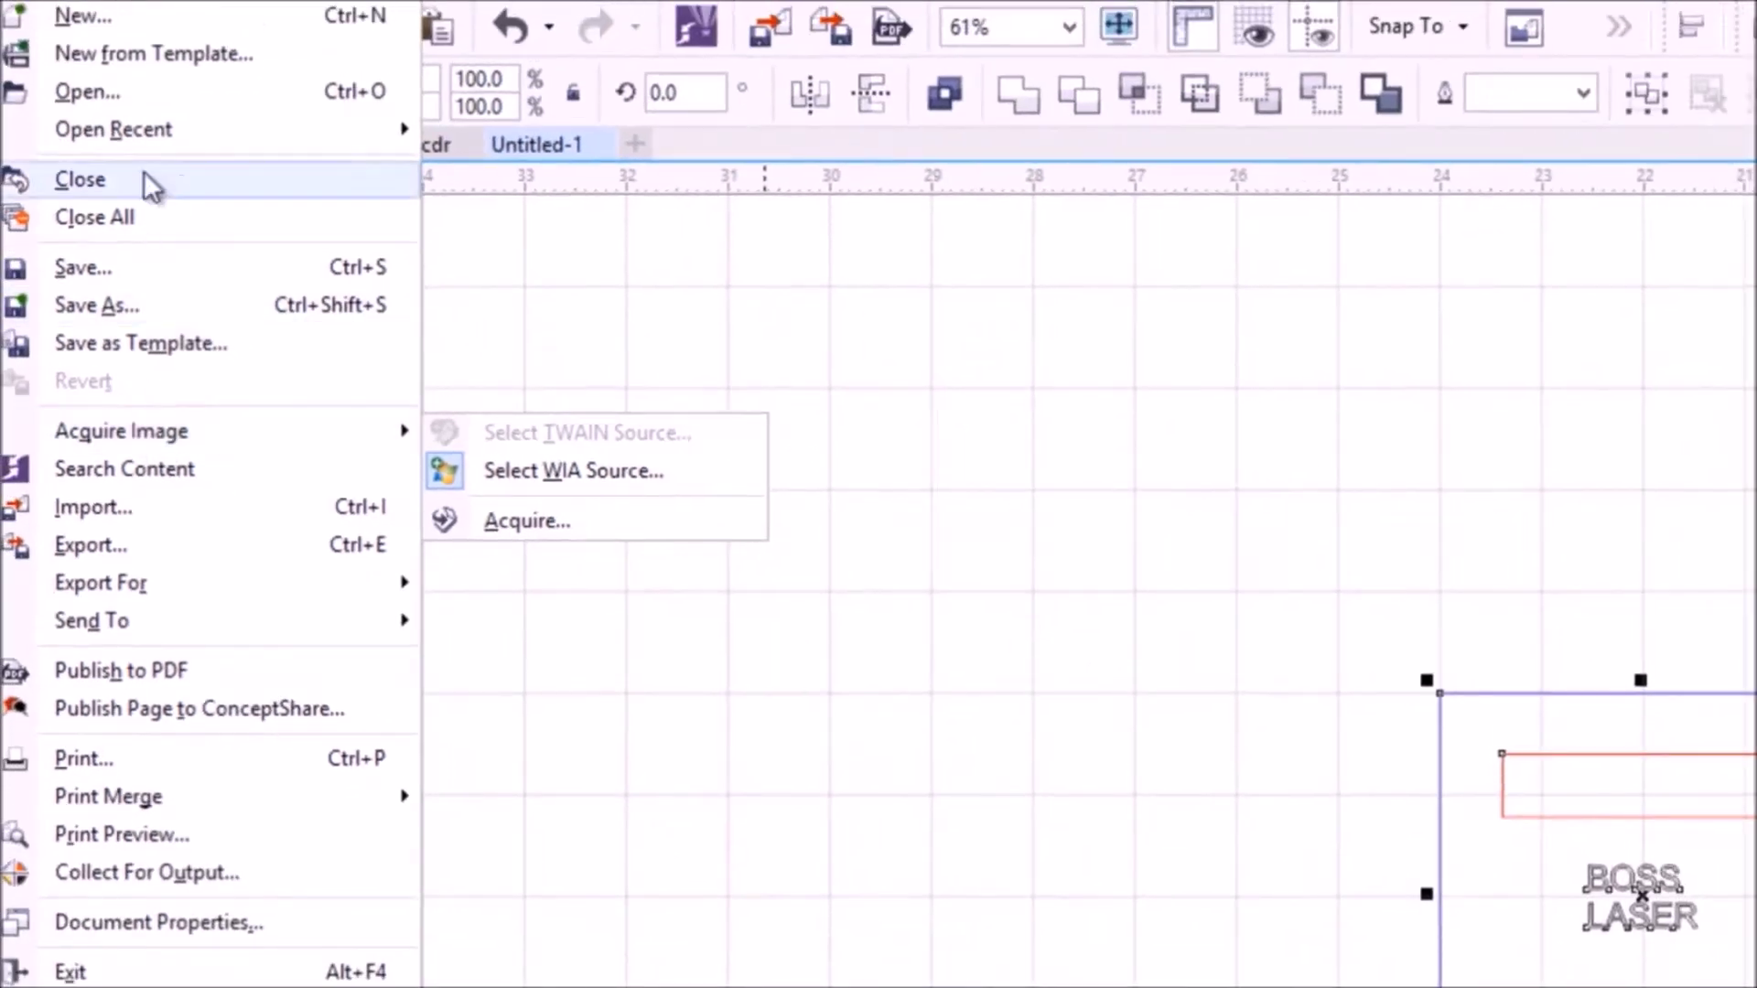
# Step: Open the recent drawing Pallet.cdr and select all of its color swatches
pyautogui.moveTo(157, 136)
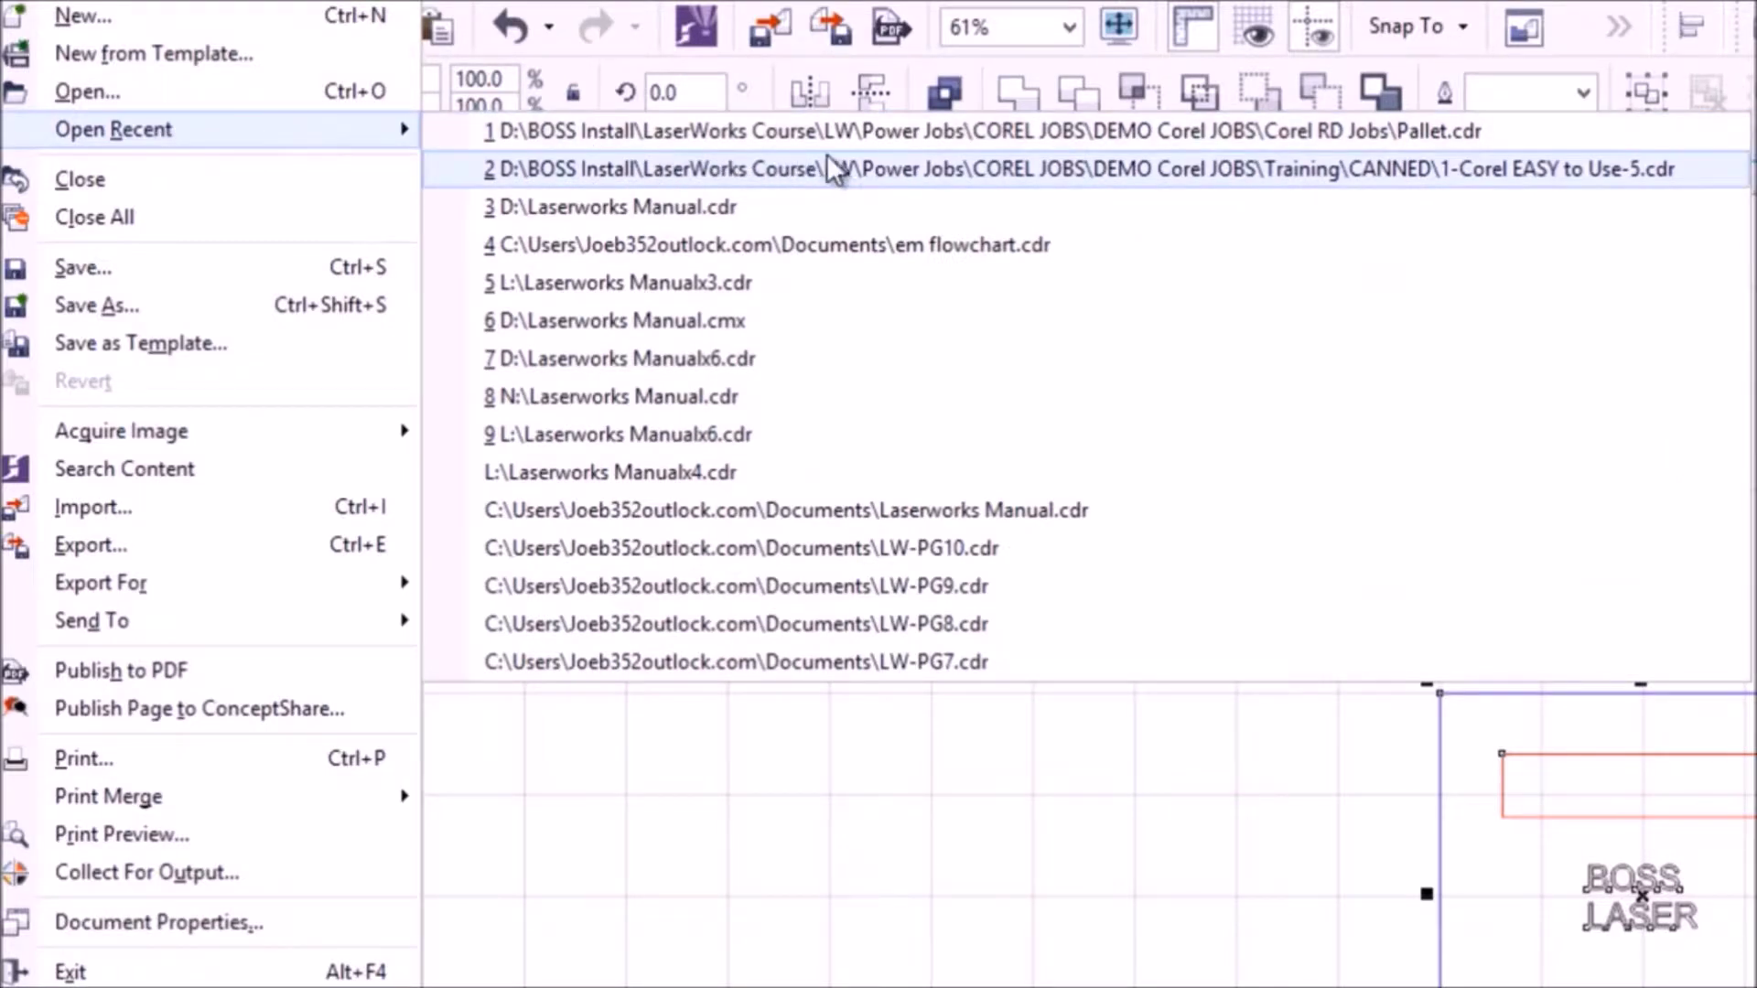
pyautogui.click(878, 168)
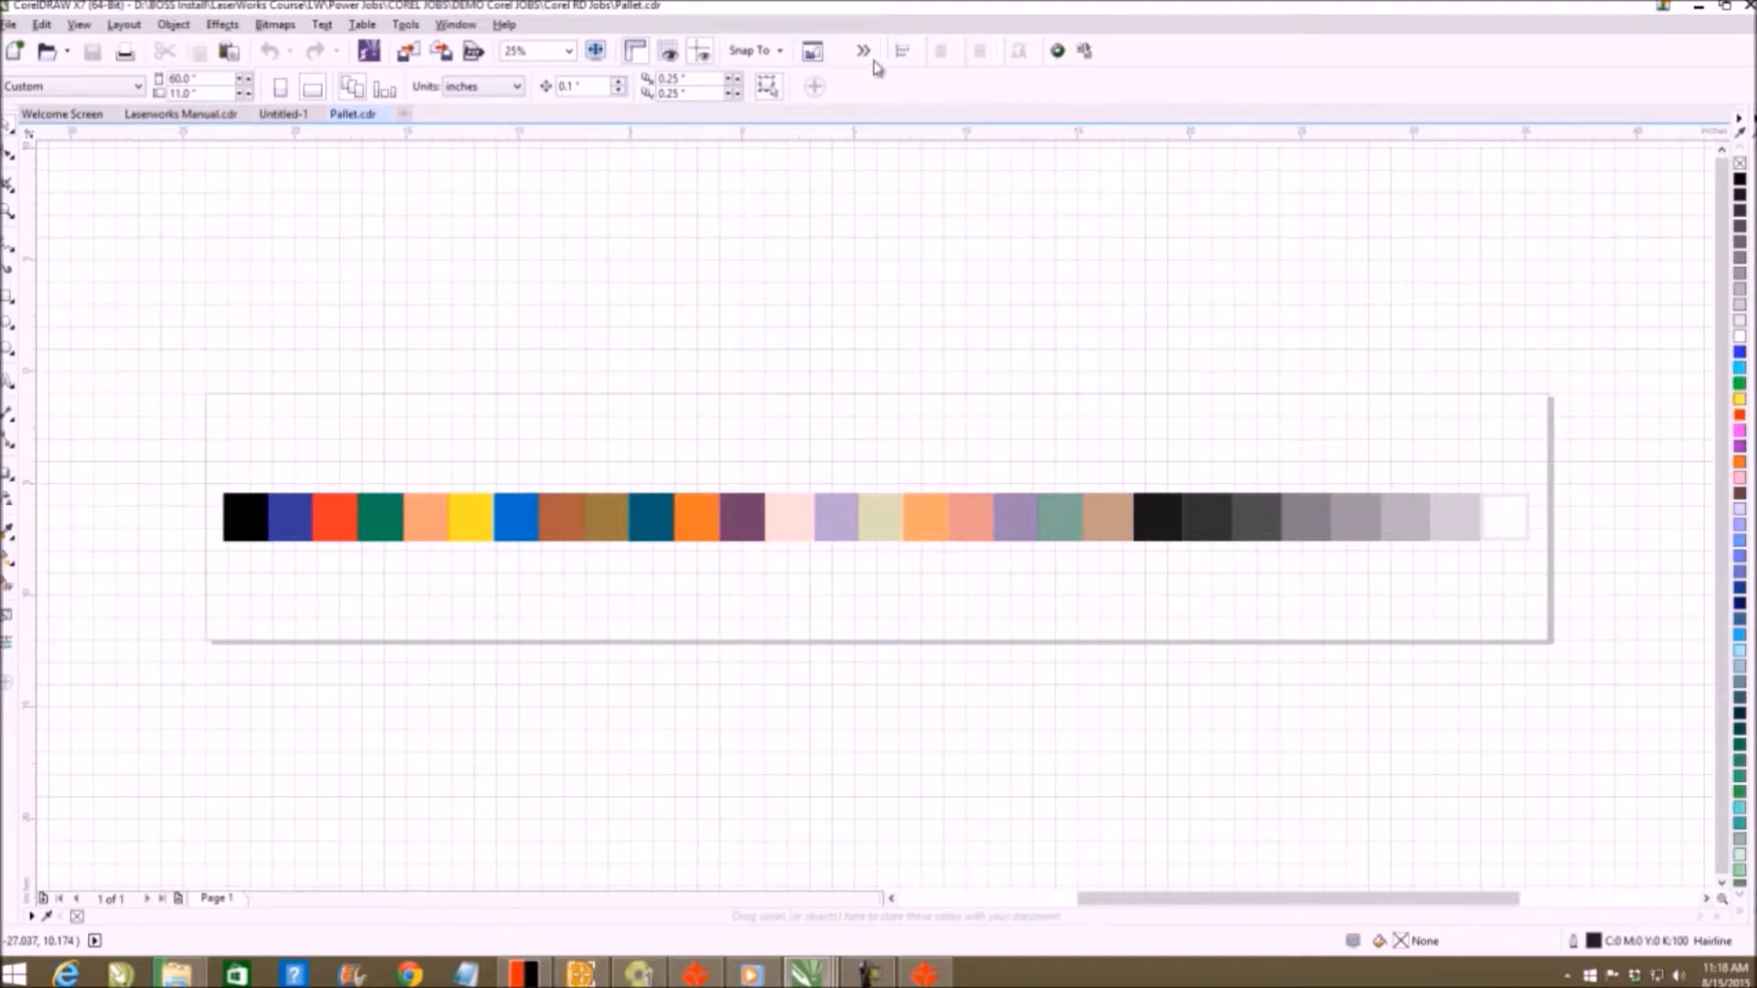
pyautogui.hotkey('ctrl', 'a')
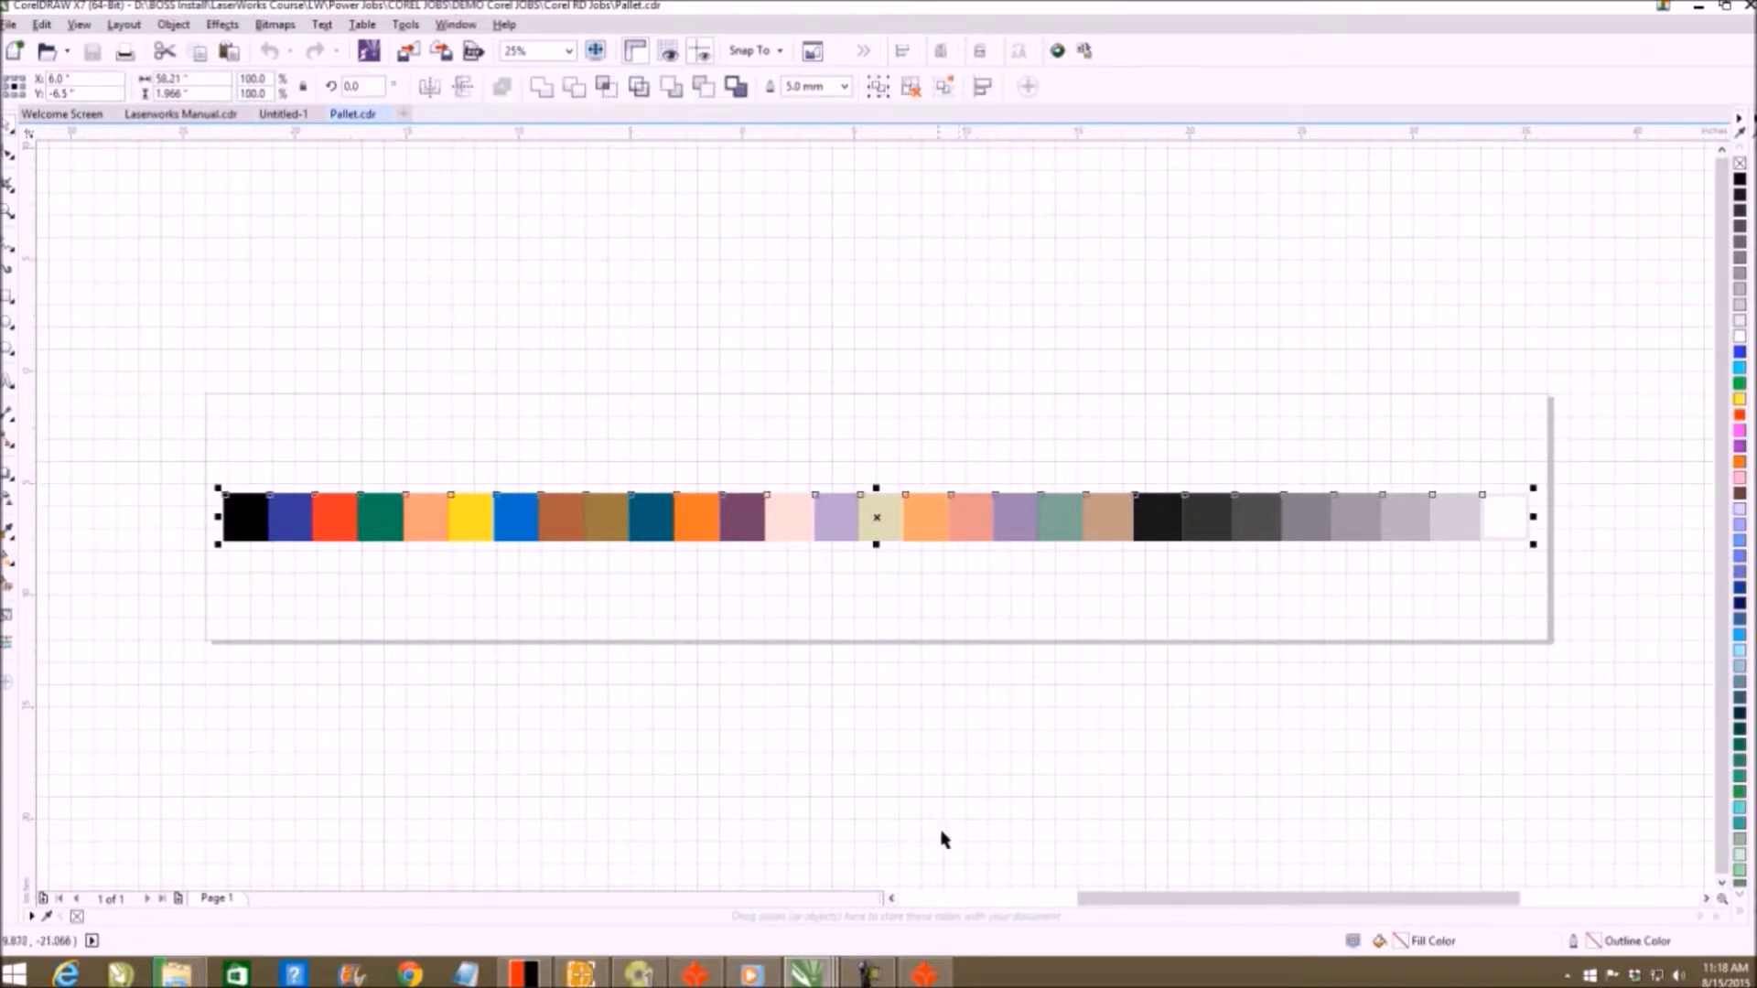
# Step: Switch to RDWorks and load the color swatches as a new job without saving the changes to Default
pyautogui.click(926, 977)
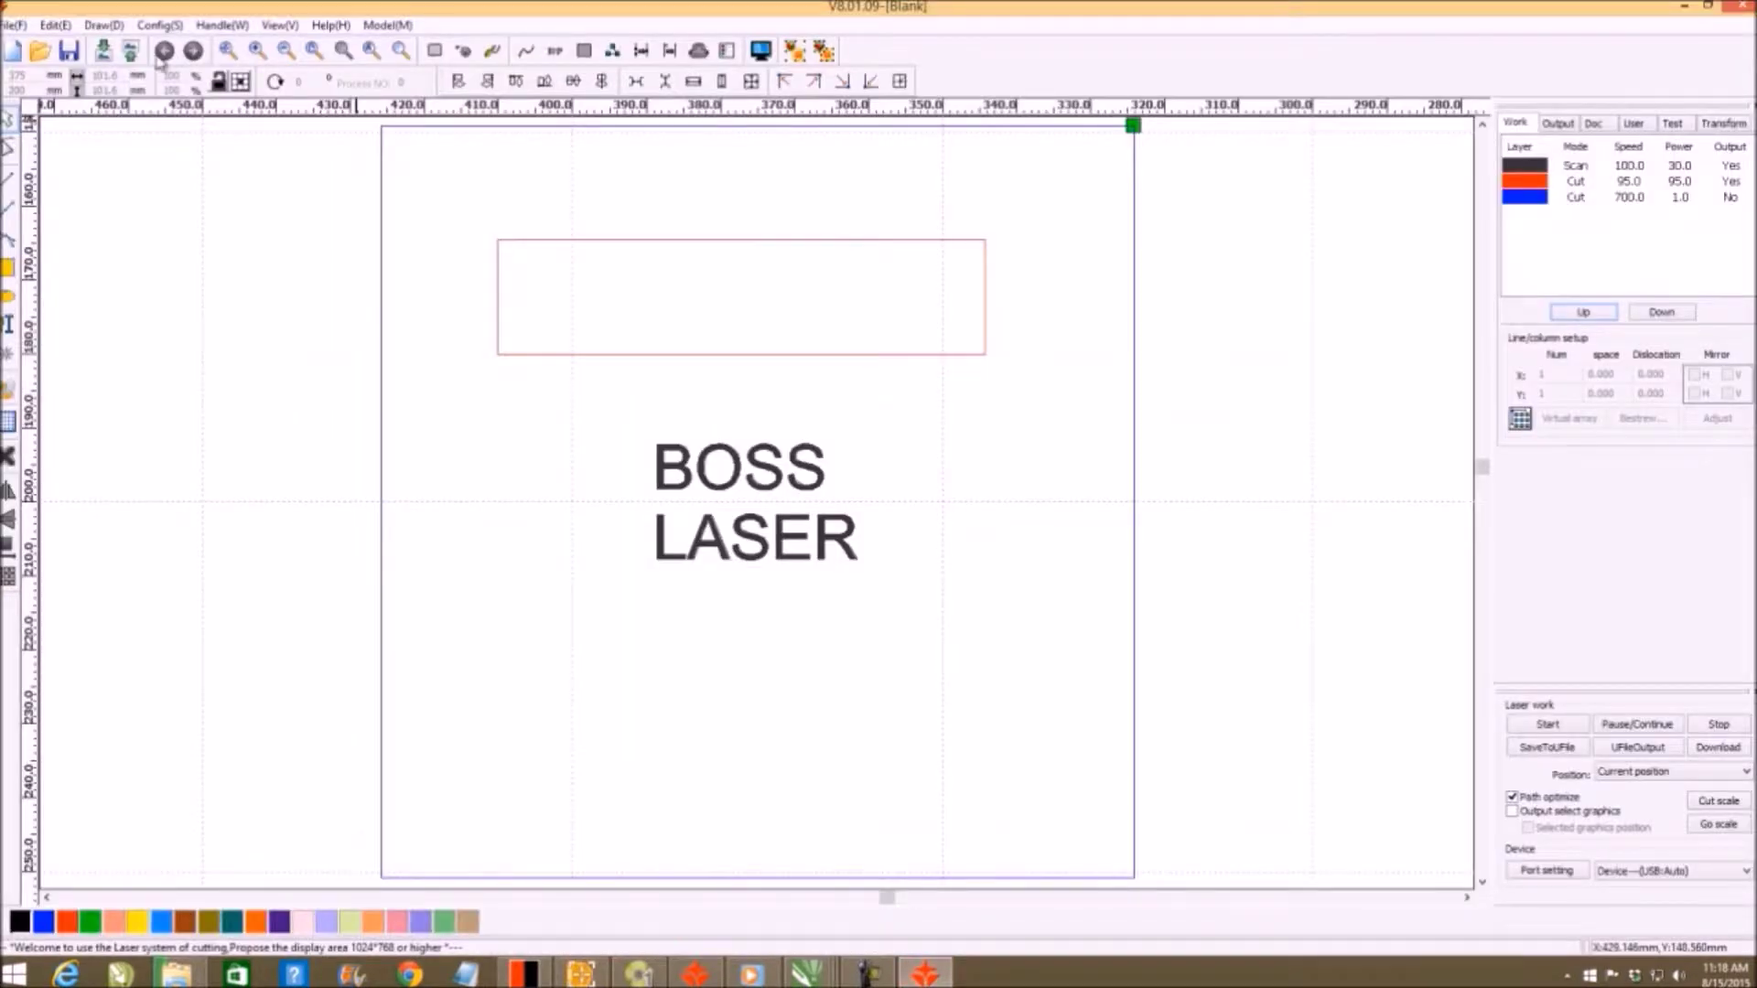
pyautogui.click(13, 26)
pyautogui.click(37, 46)
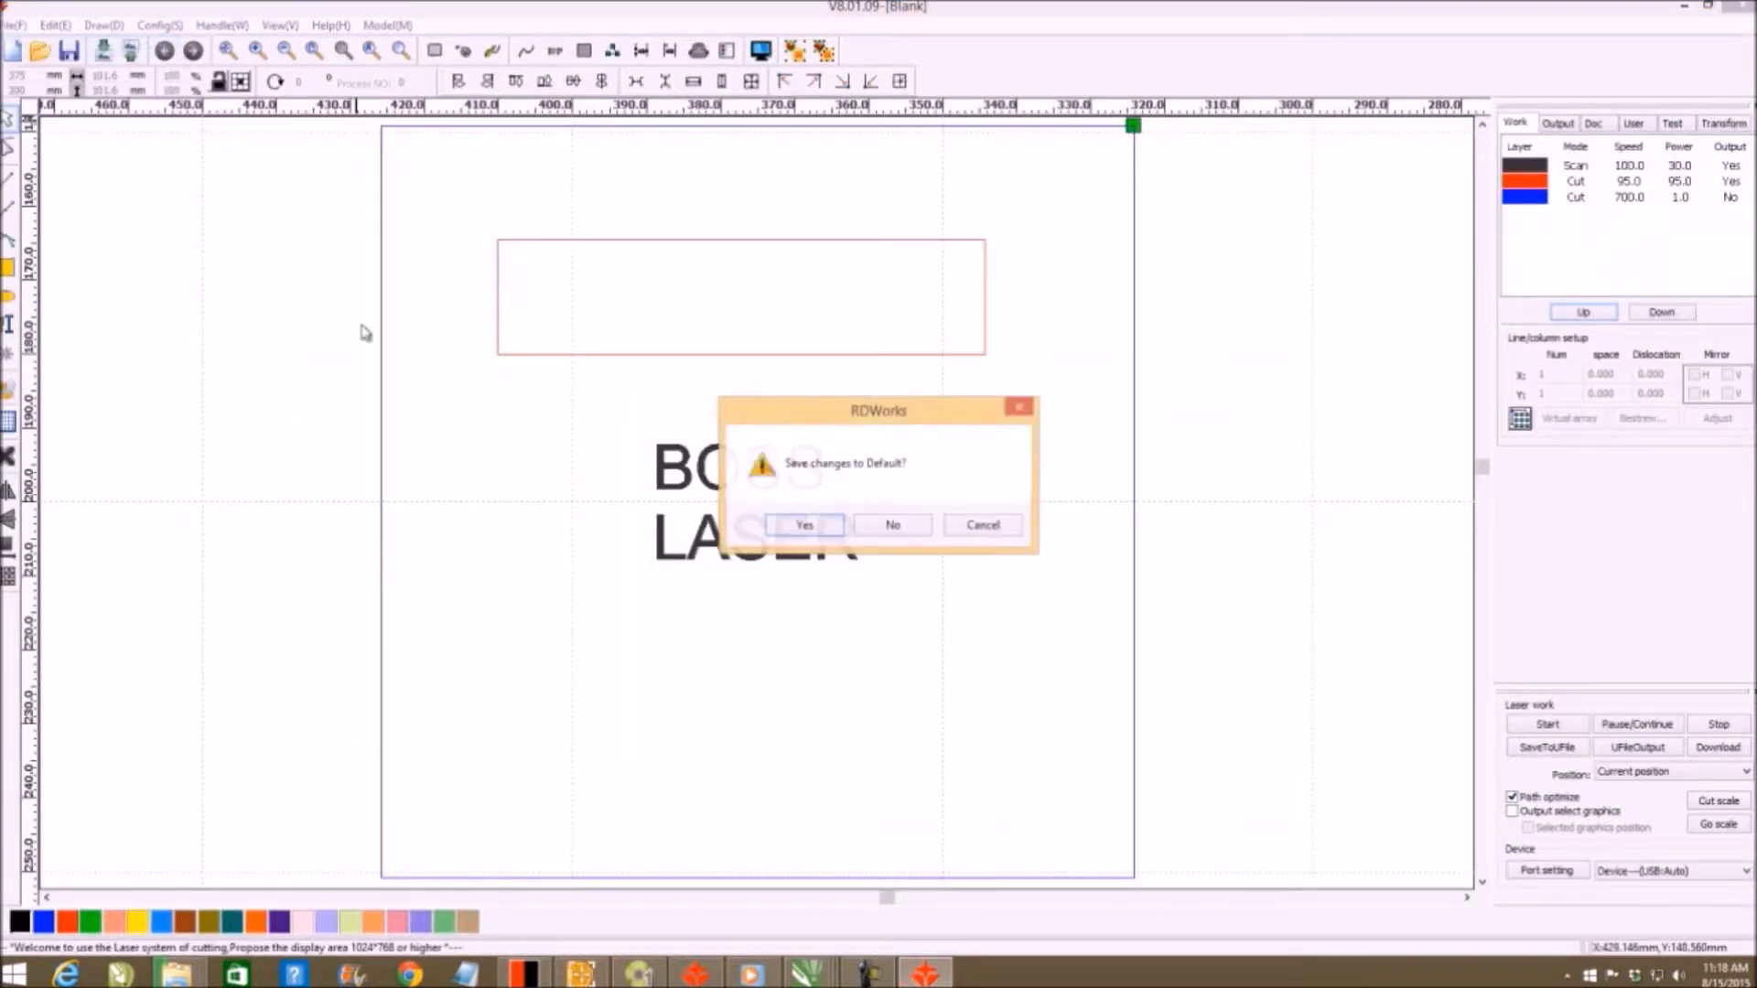
pyautogui.click(893, 526)
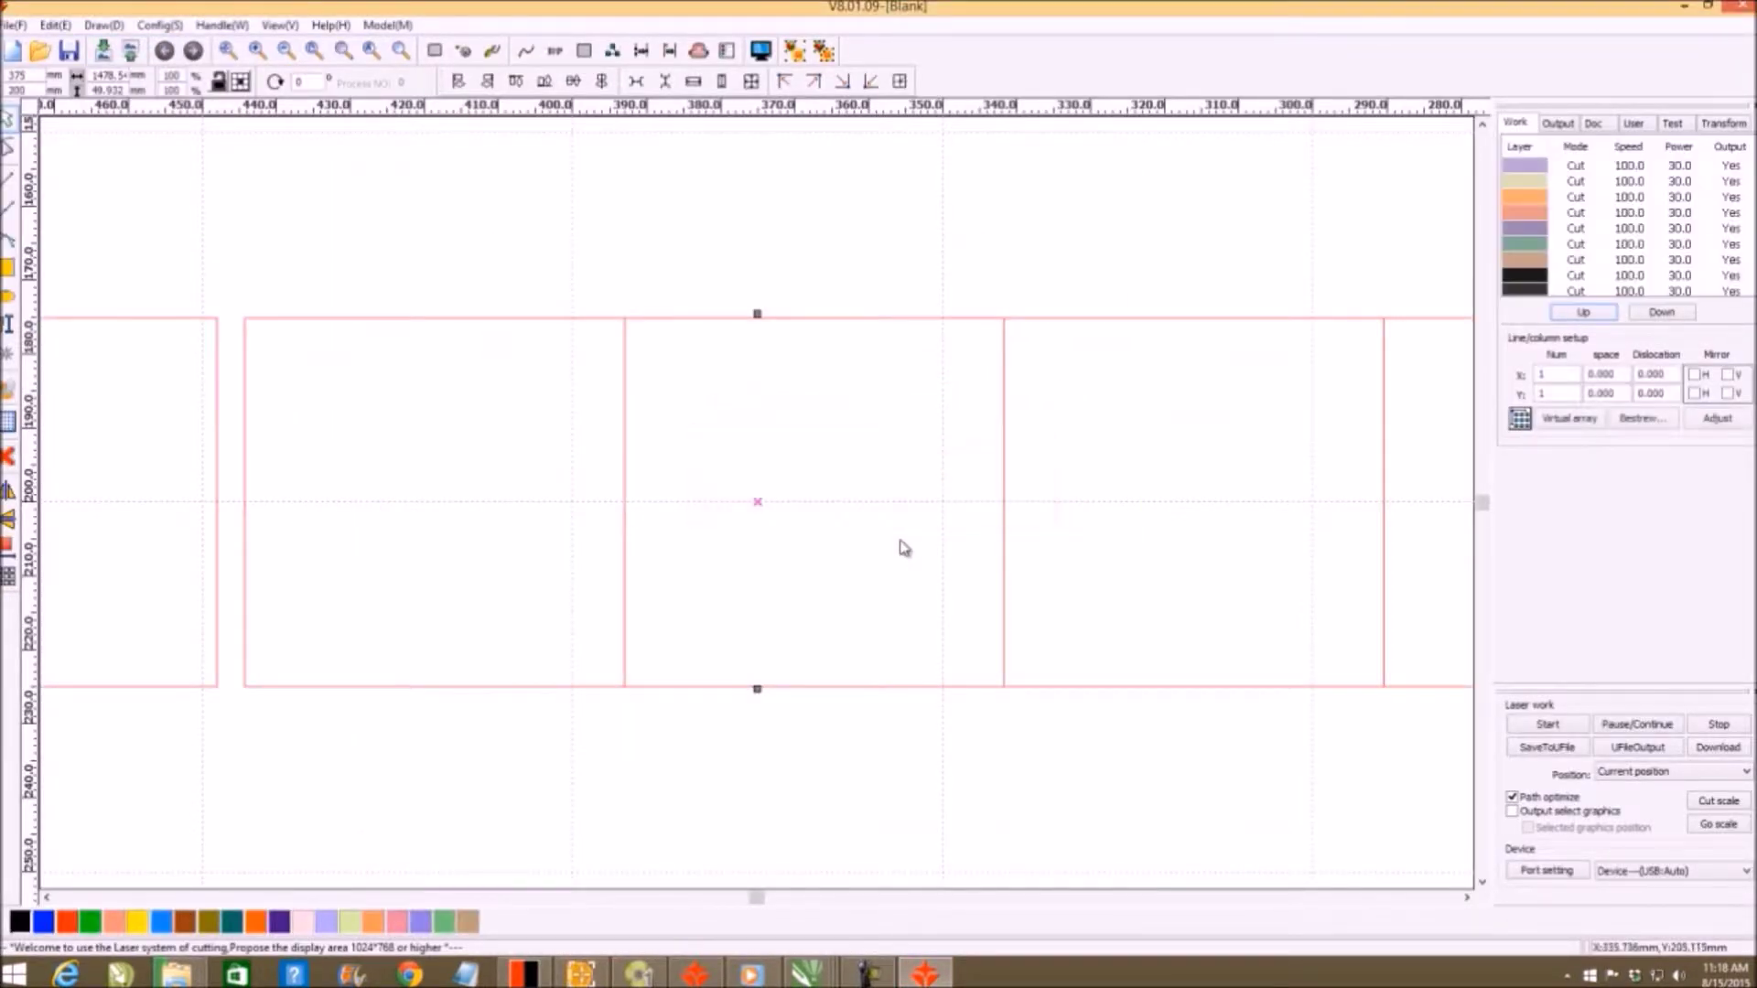
pyautogui.click(1688, 8)
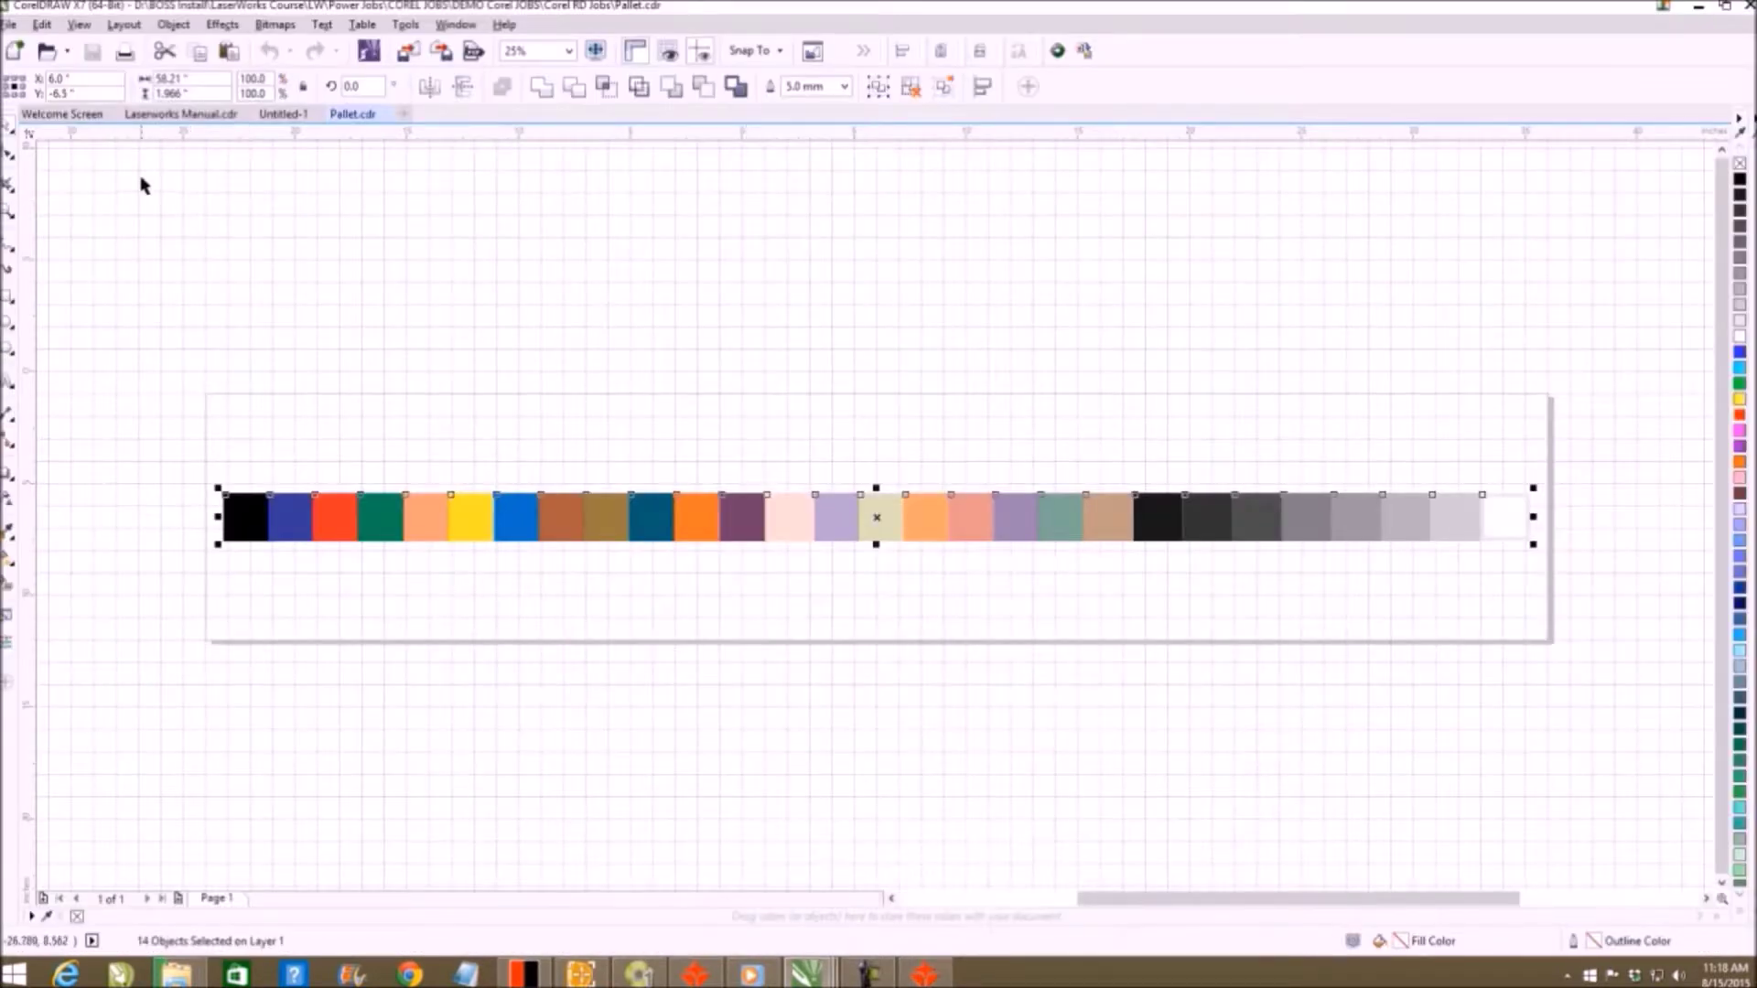
# Step: Reselect the whole row of color swatches on the page in the CorelDRAW X7 palette drawing
pyautogui.click(11, 25)
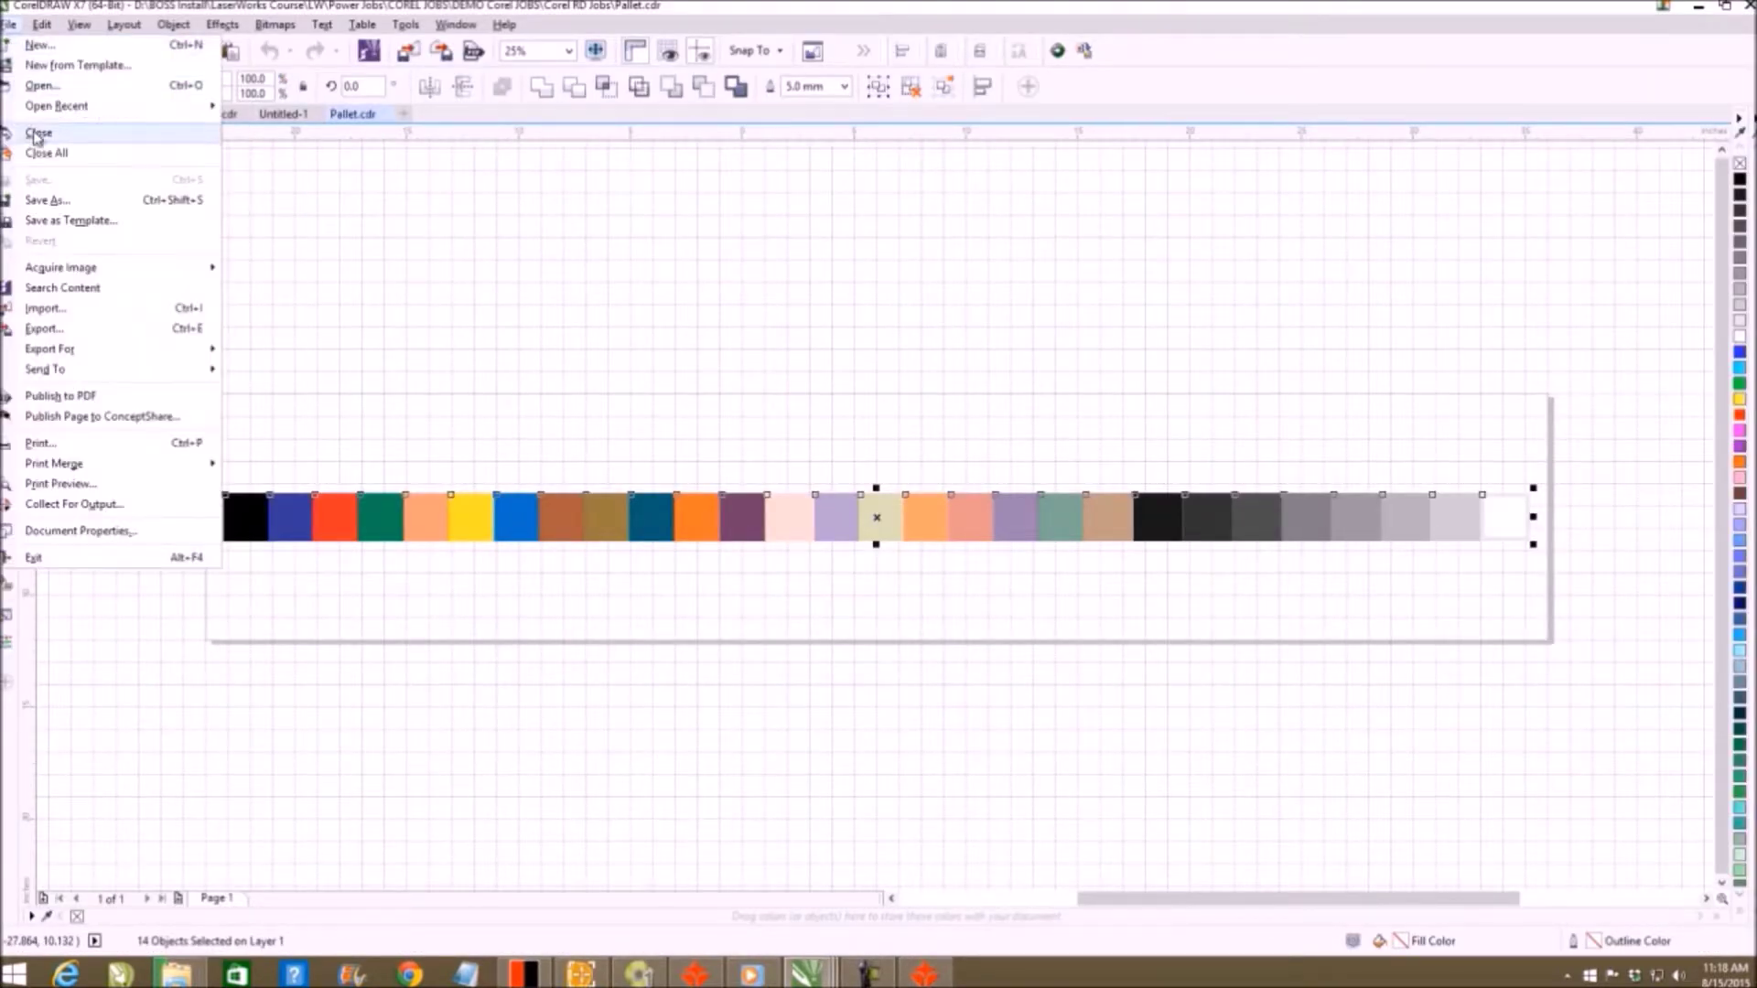
pyautogui.click(409, 316)
pyautogui.click(180, 463)
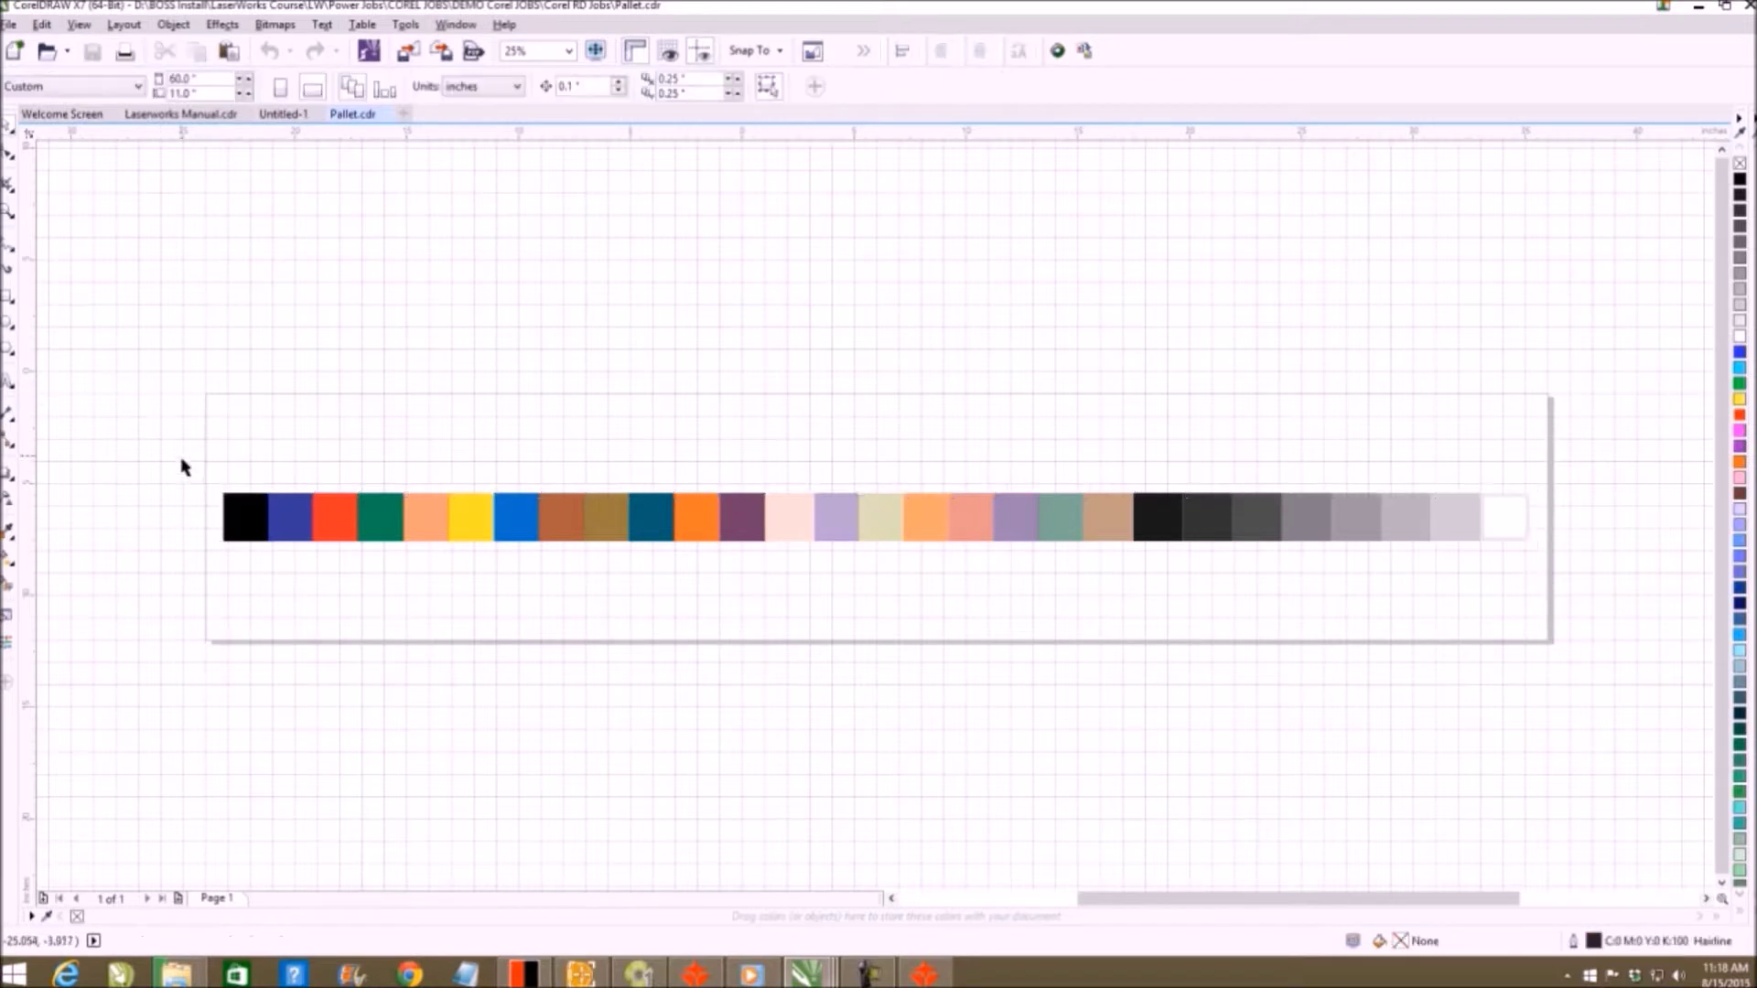
pyautogui.moveTo(161, 439); pyautogui.dragTo(1599, 604)
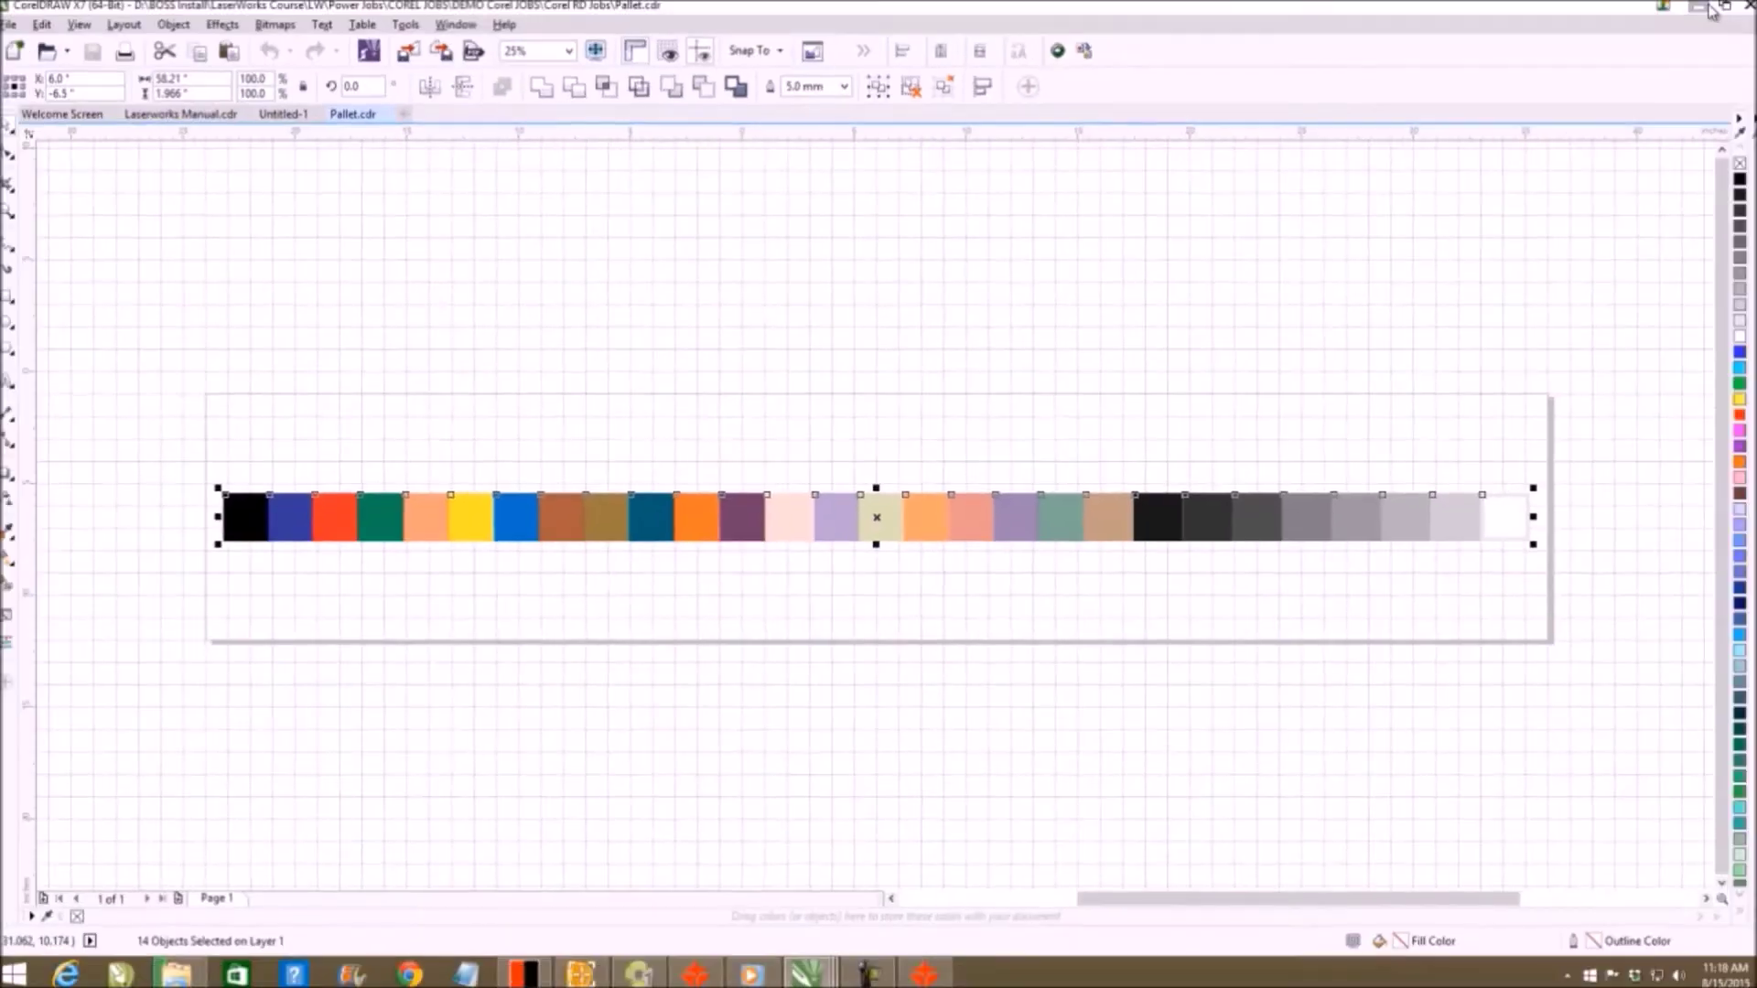
# Step: Clear the open program windows from the desktop, launch CorelDRAW X3 and create a new blank document
pyautogui.click(1710, 9)
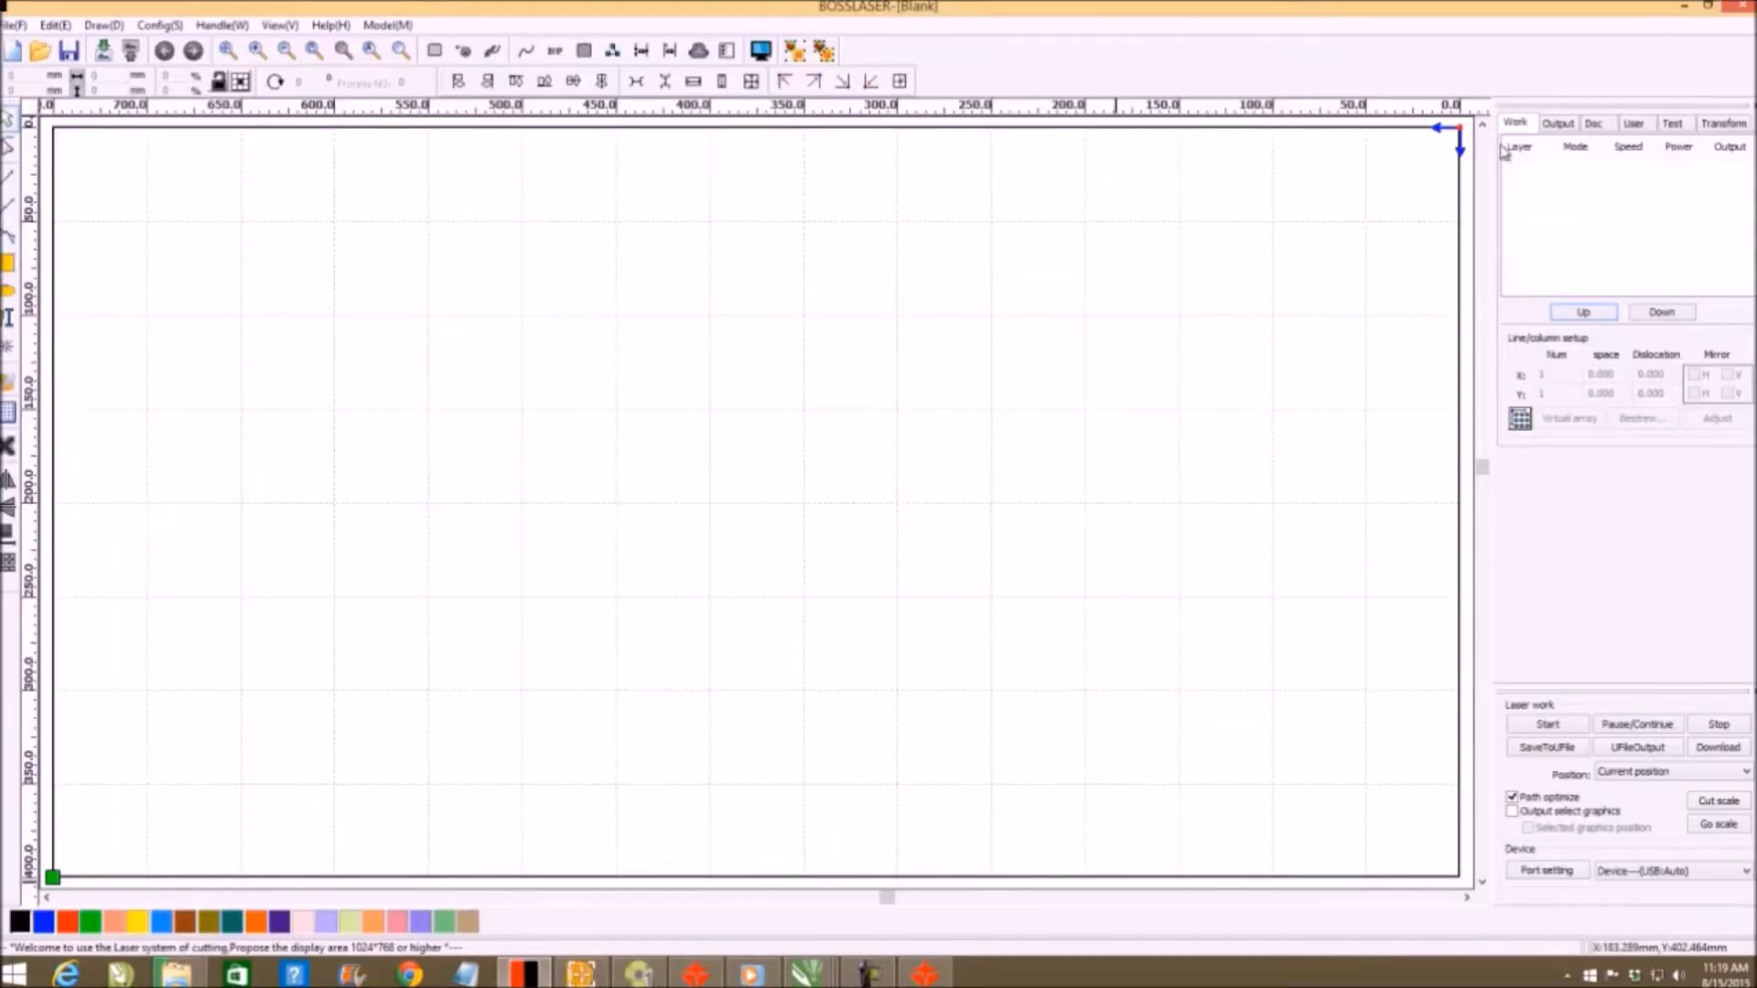
pyautogui.click(1740, 9)
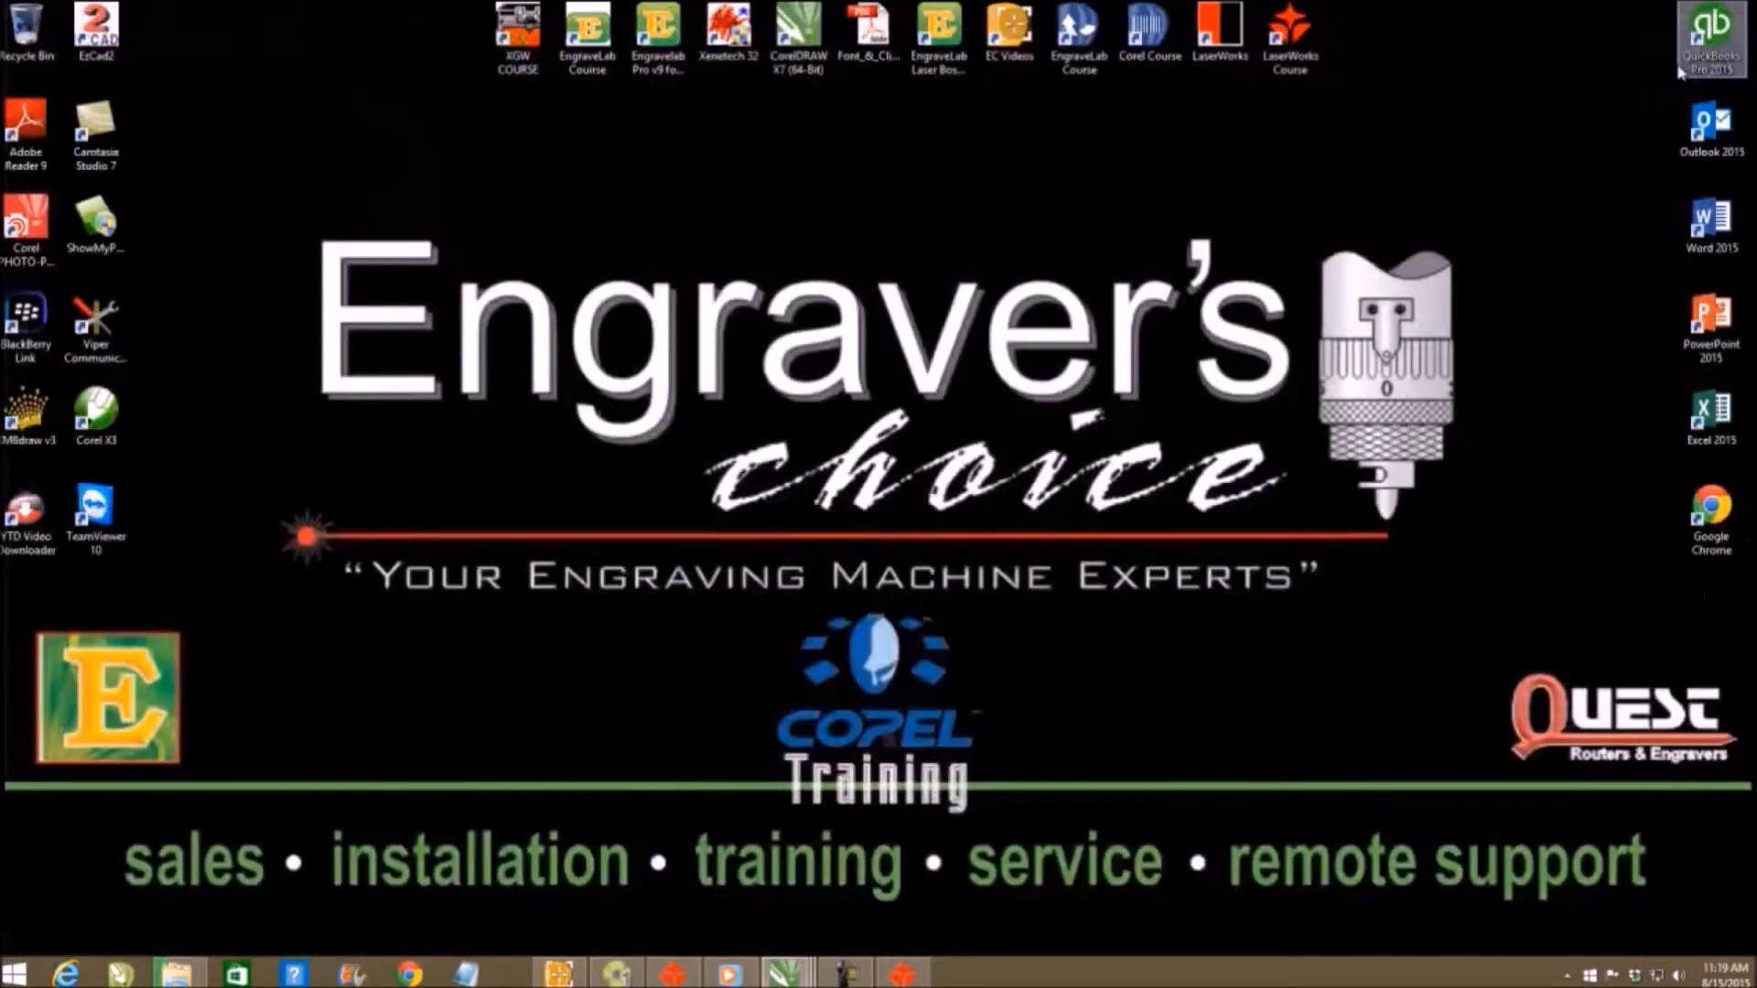
pyautogui.doubleClick(91, 423)
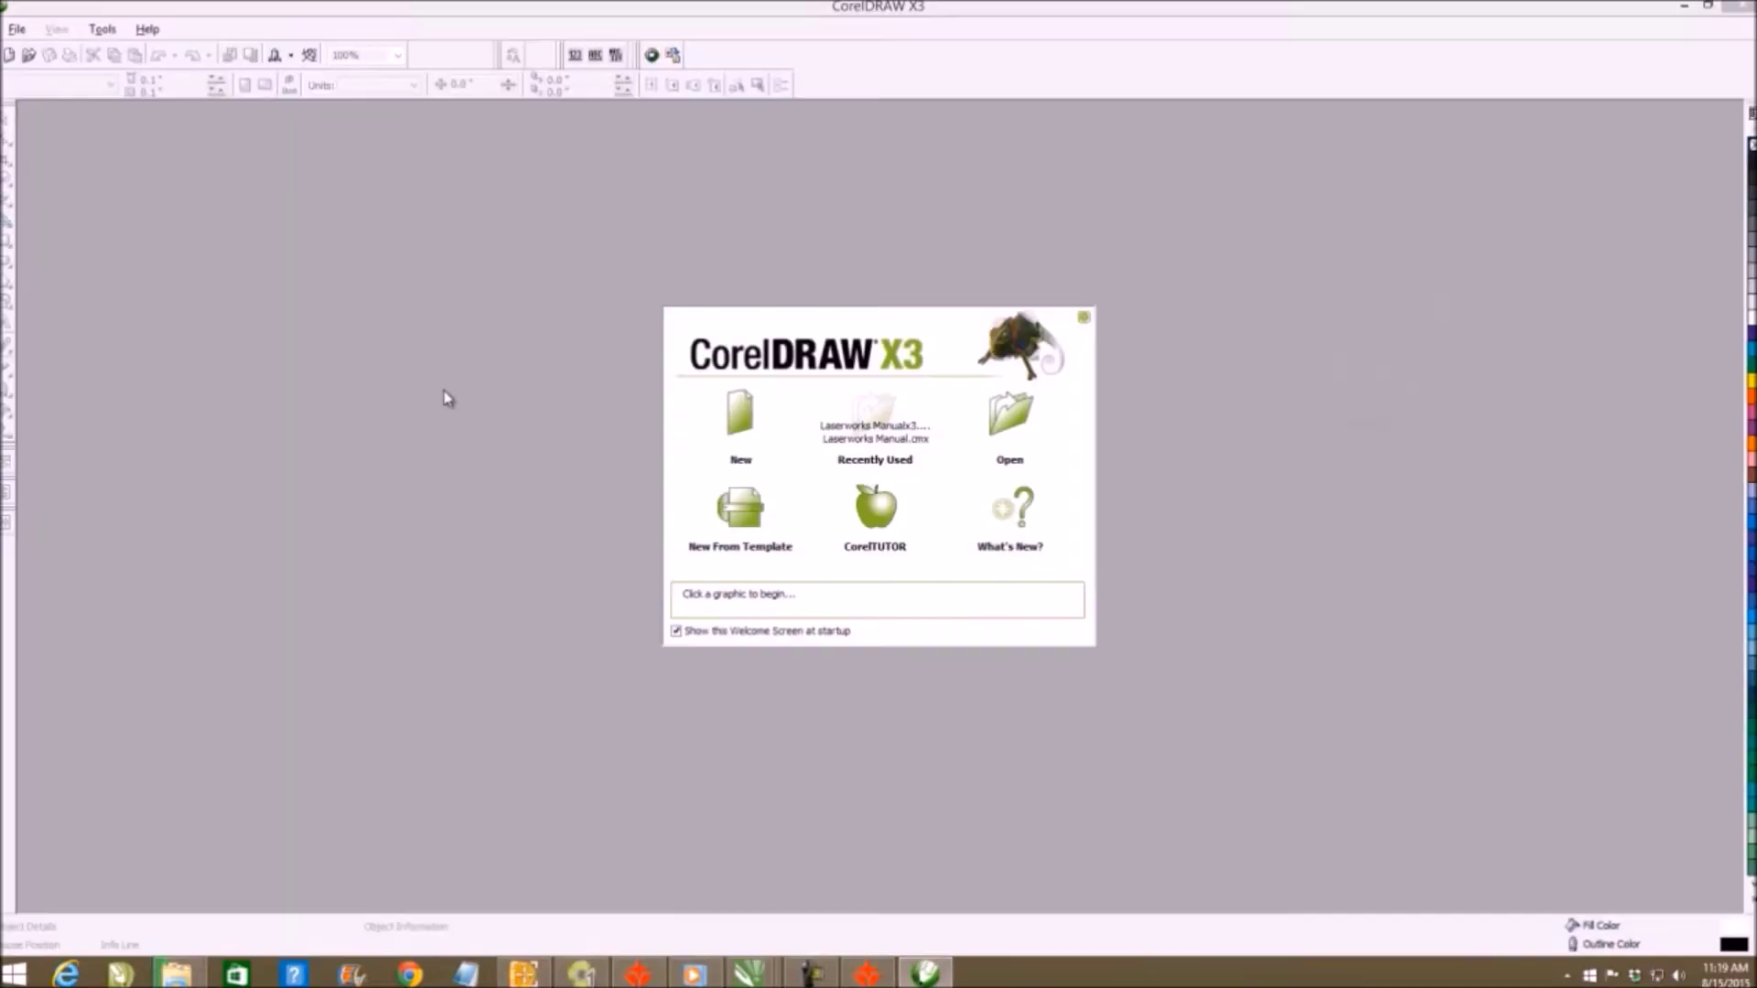
pyautogui.click(737, 420)
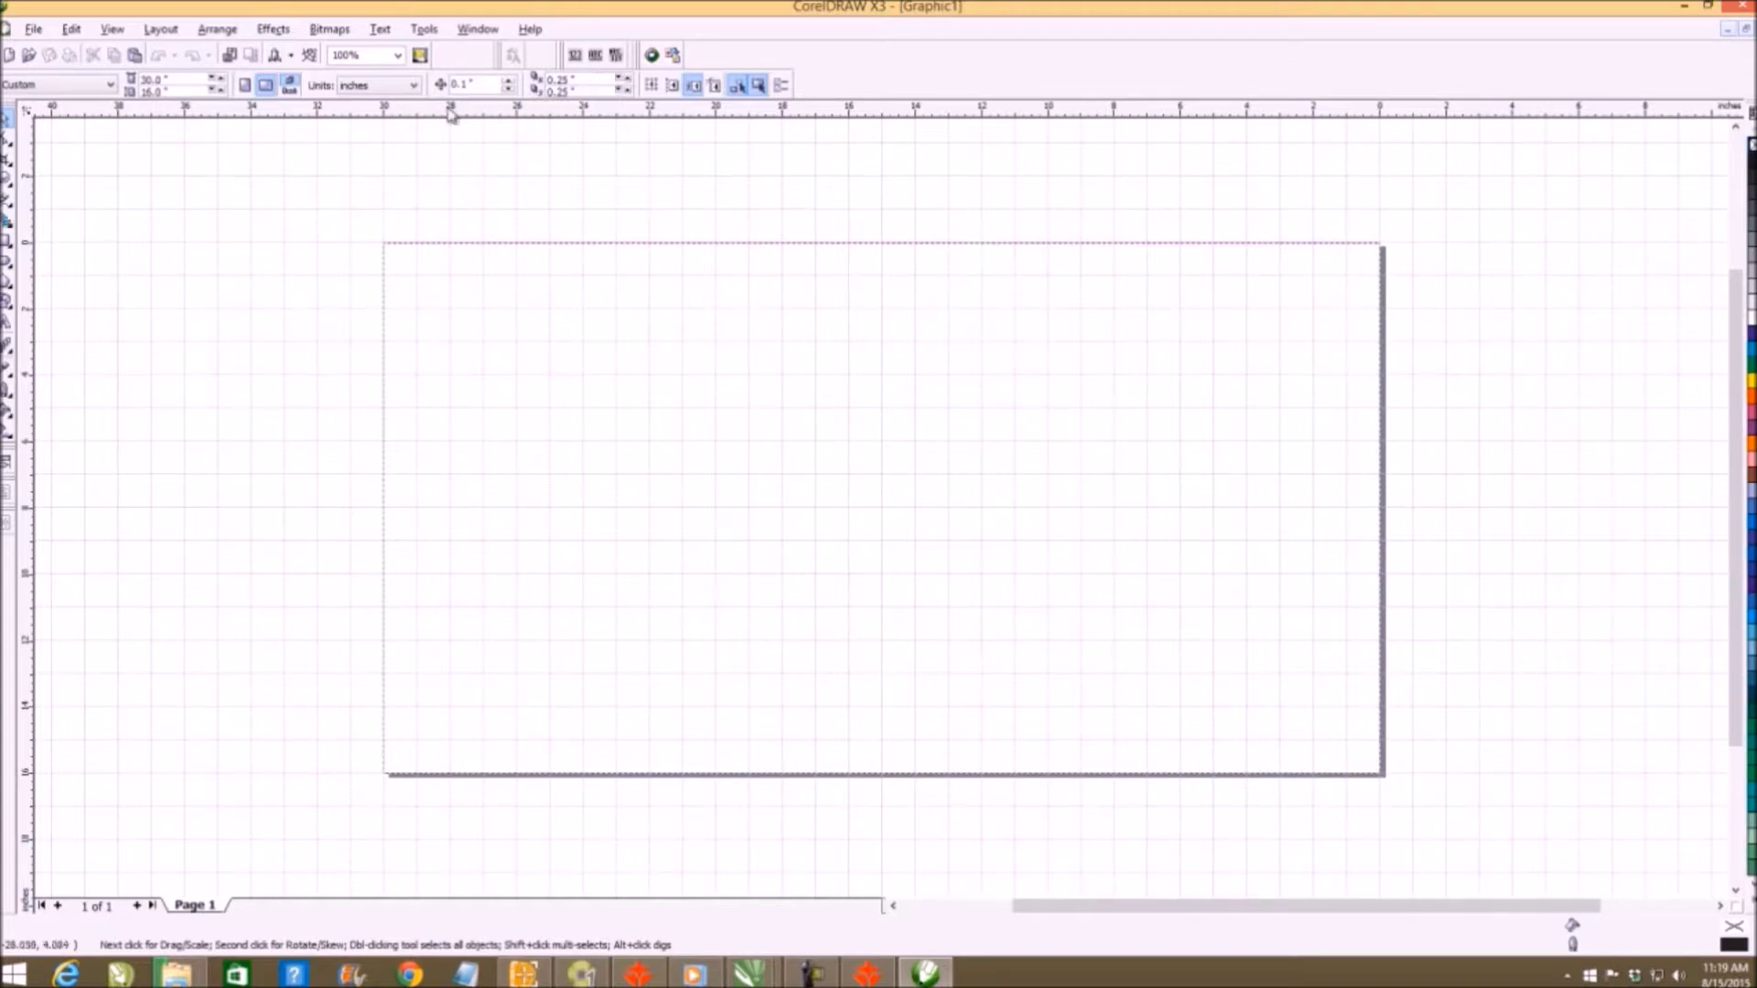
# Step: View the default text units in the workspace Text options, leaving the options without changes
pyautogui.click(427, 37)
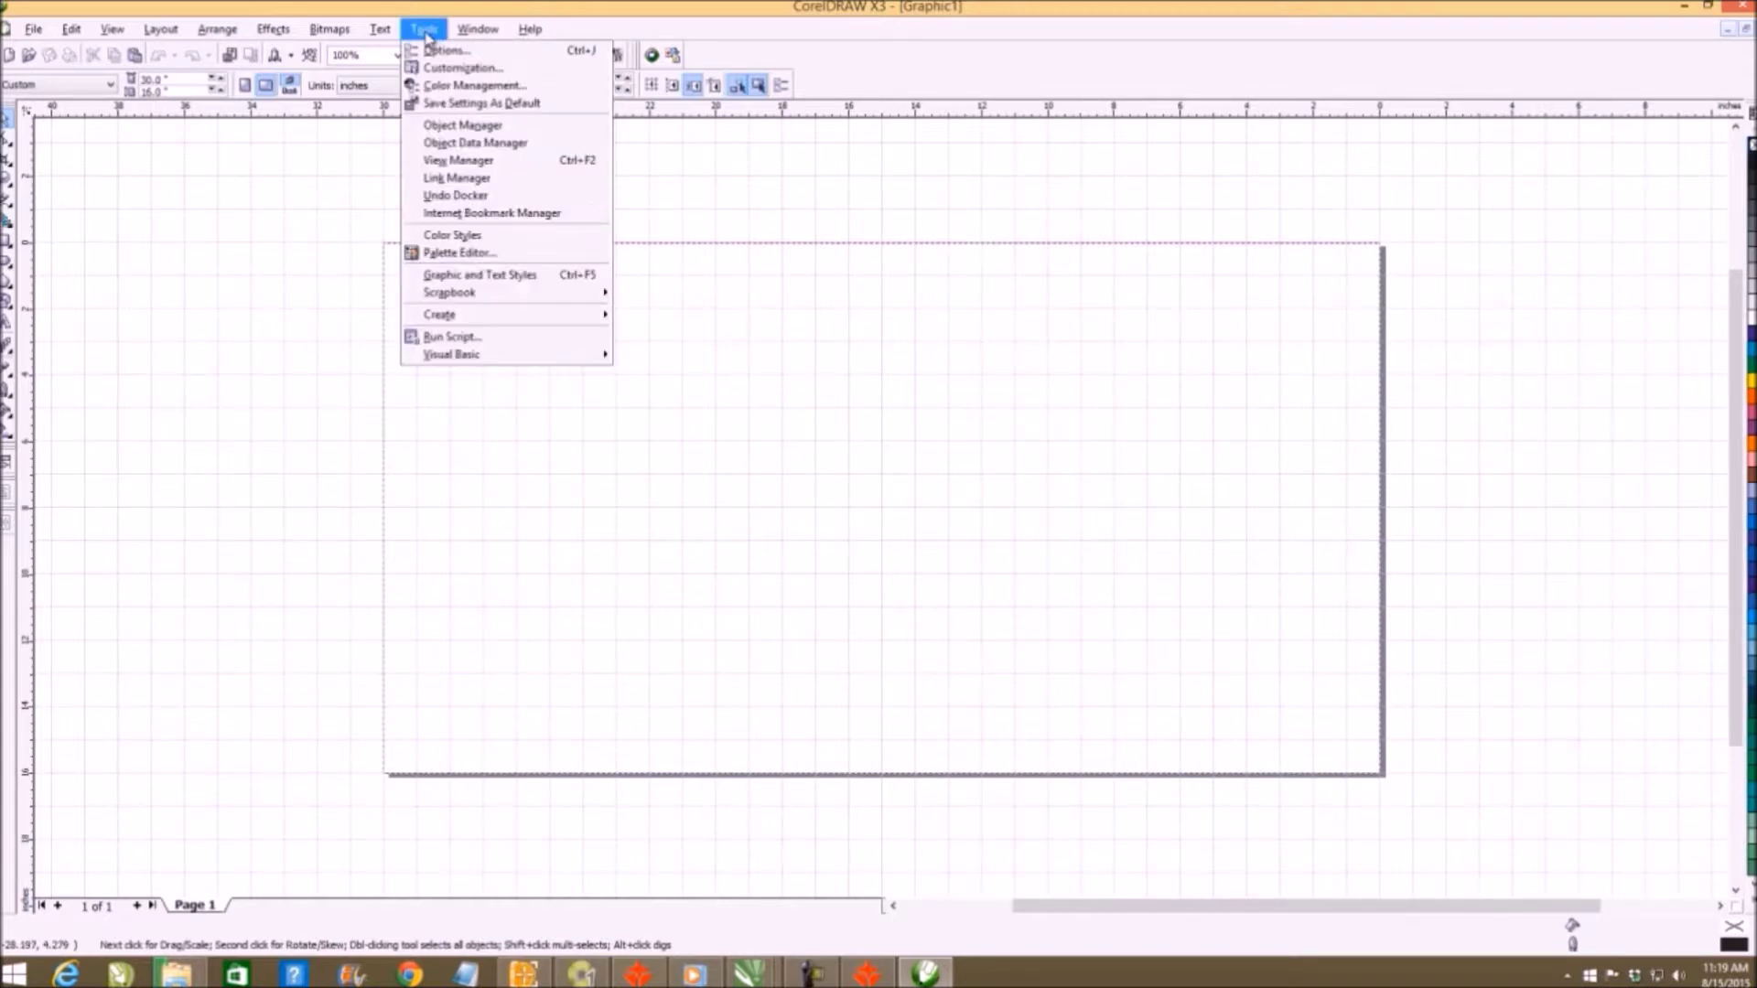
pyautogui.press('Escape')
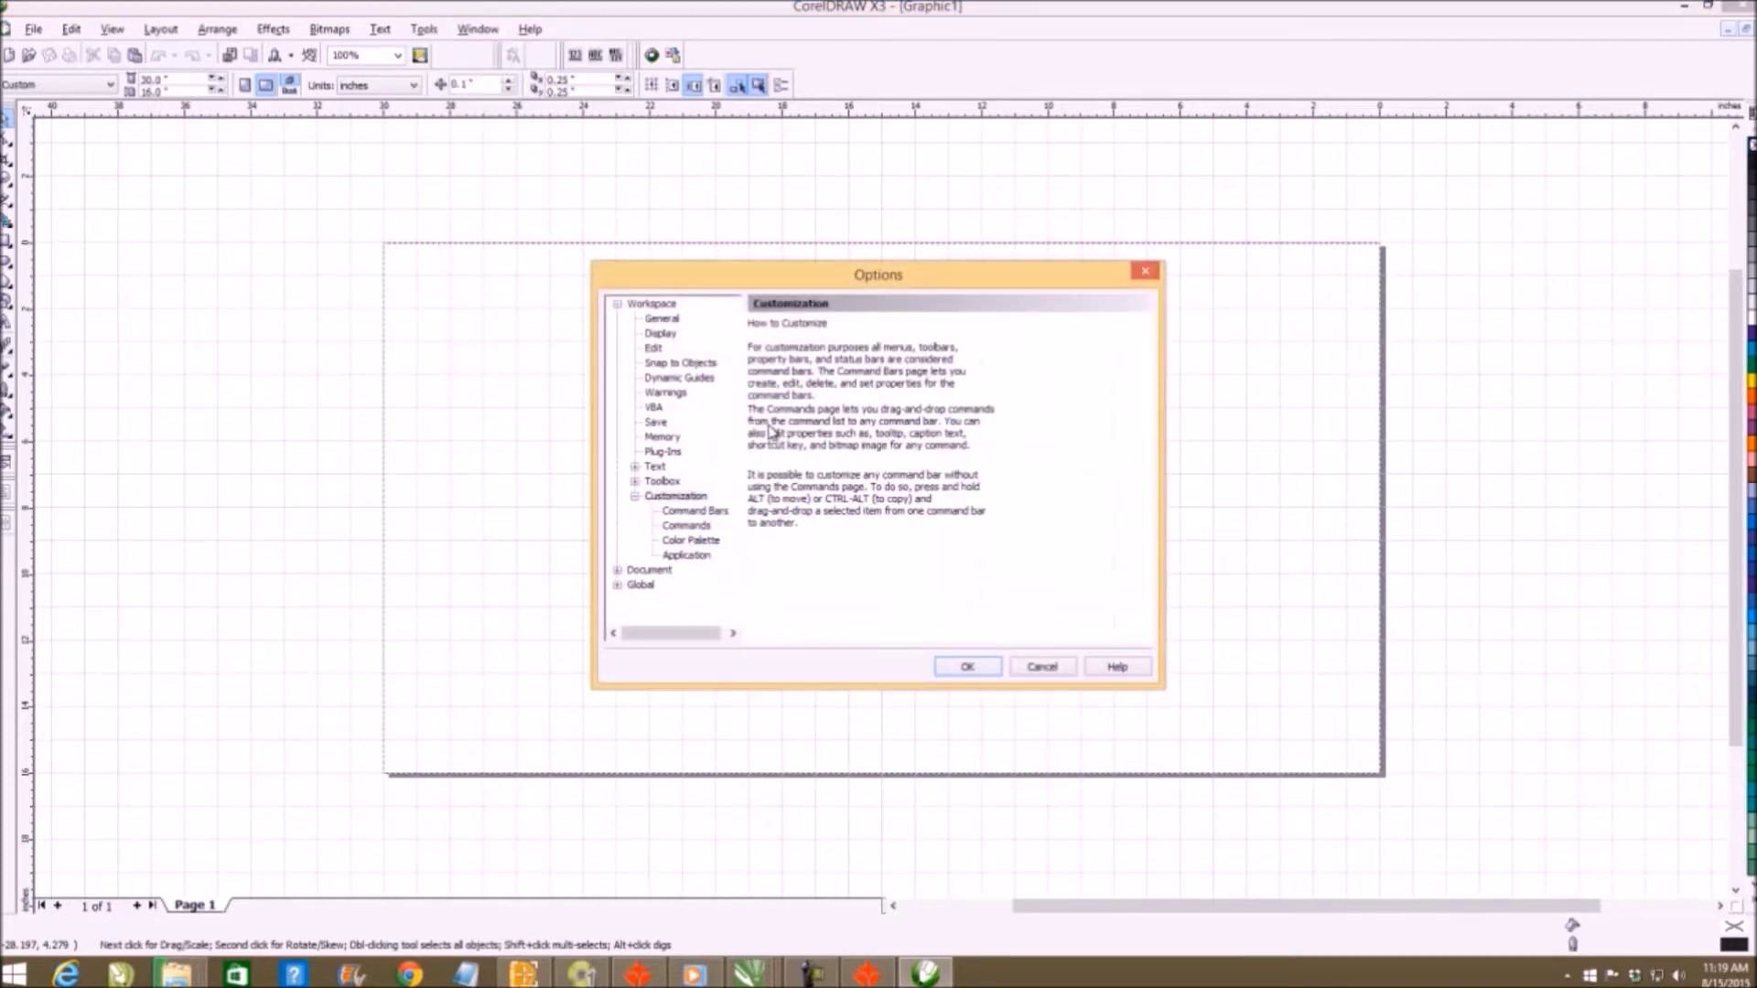
pyautogui.click(635, 467)
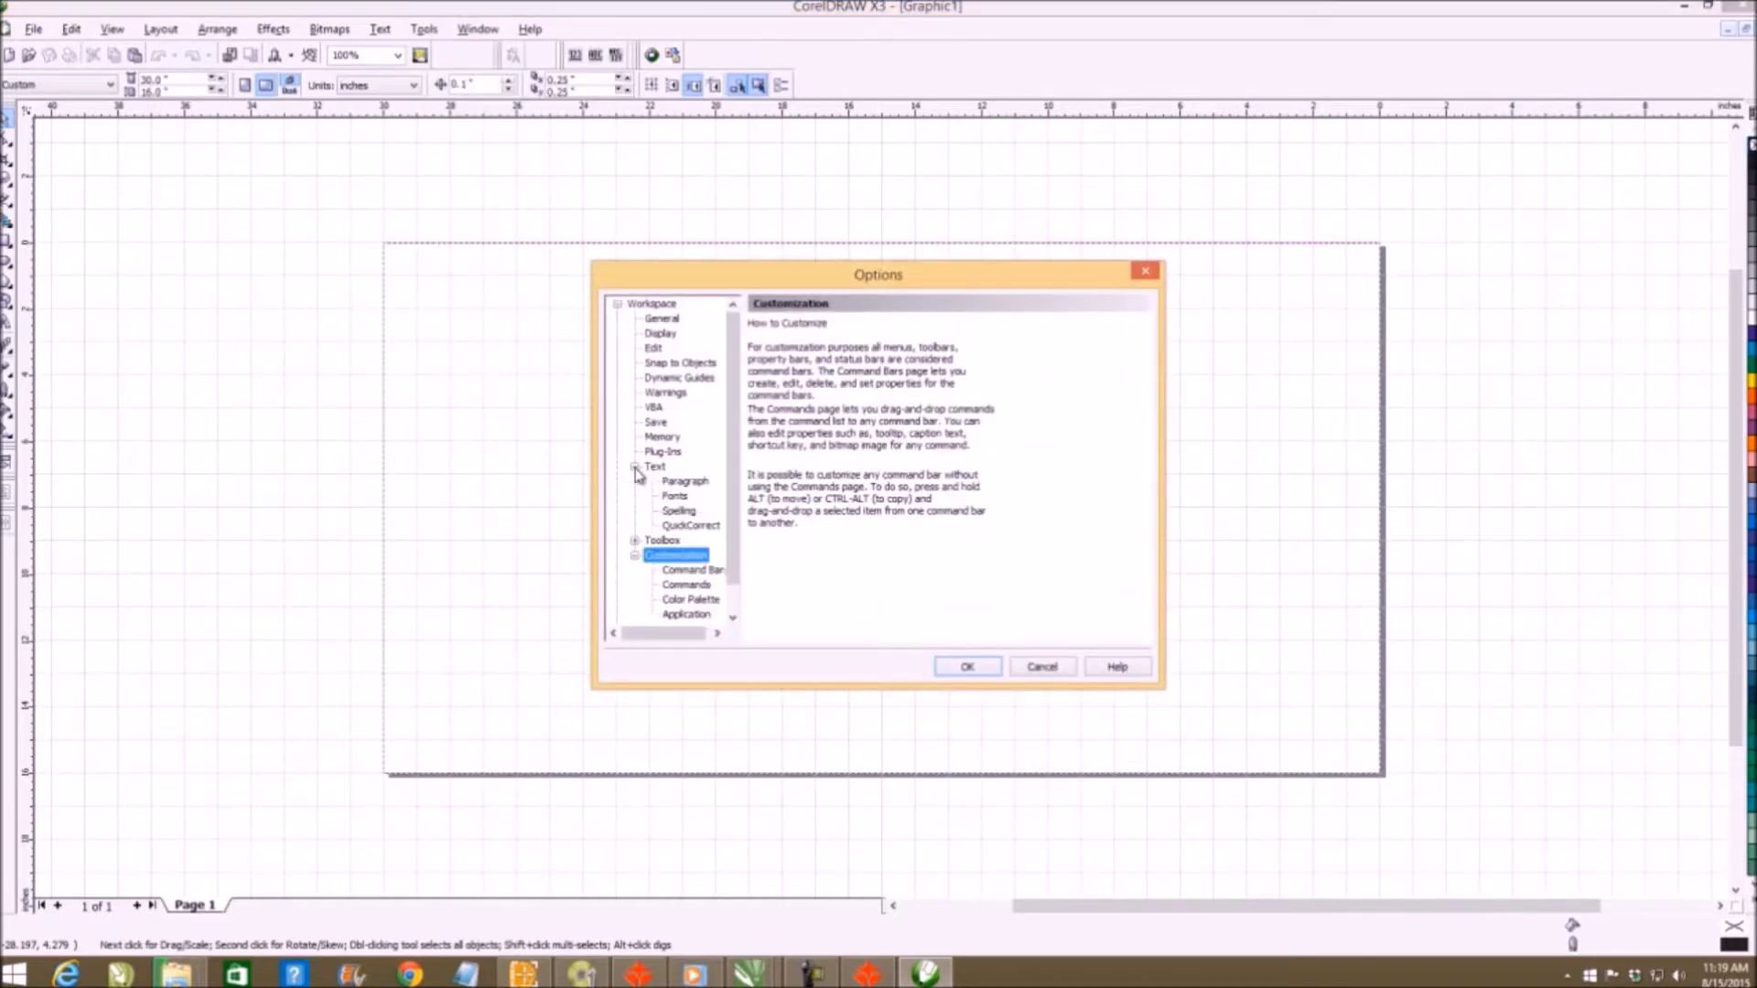
pyautogui.click(655, 468)
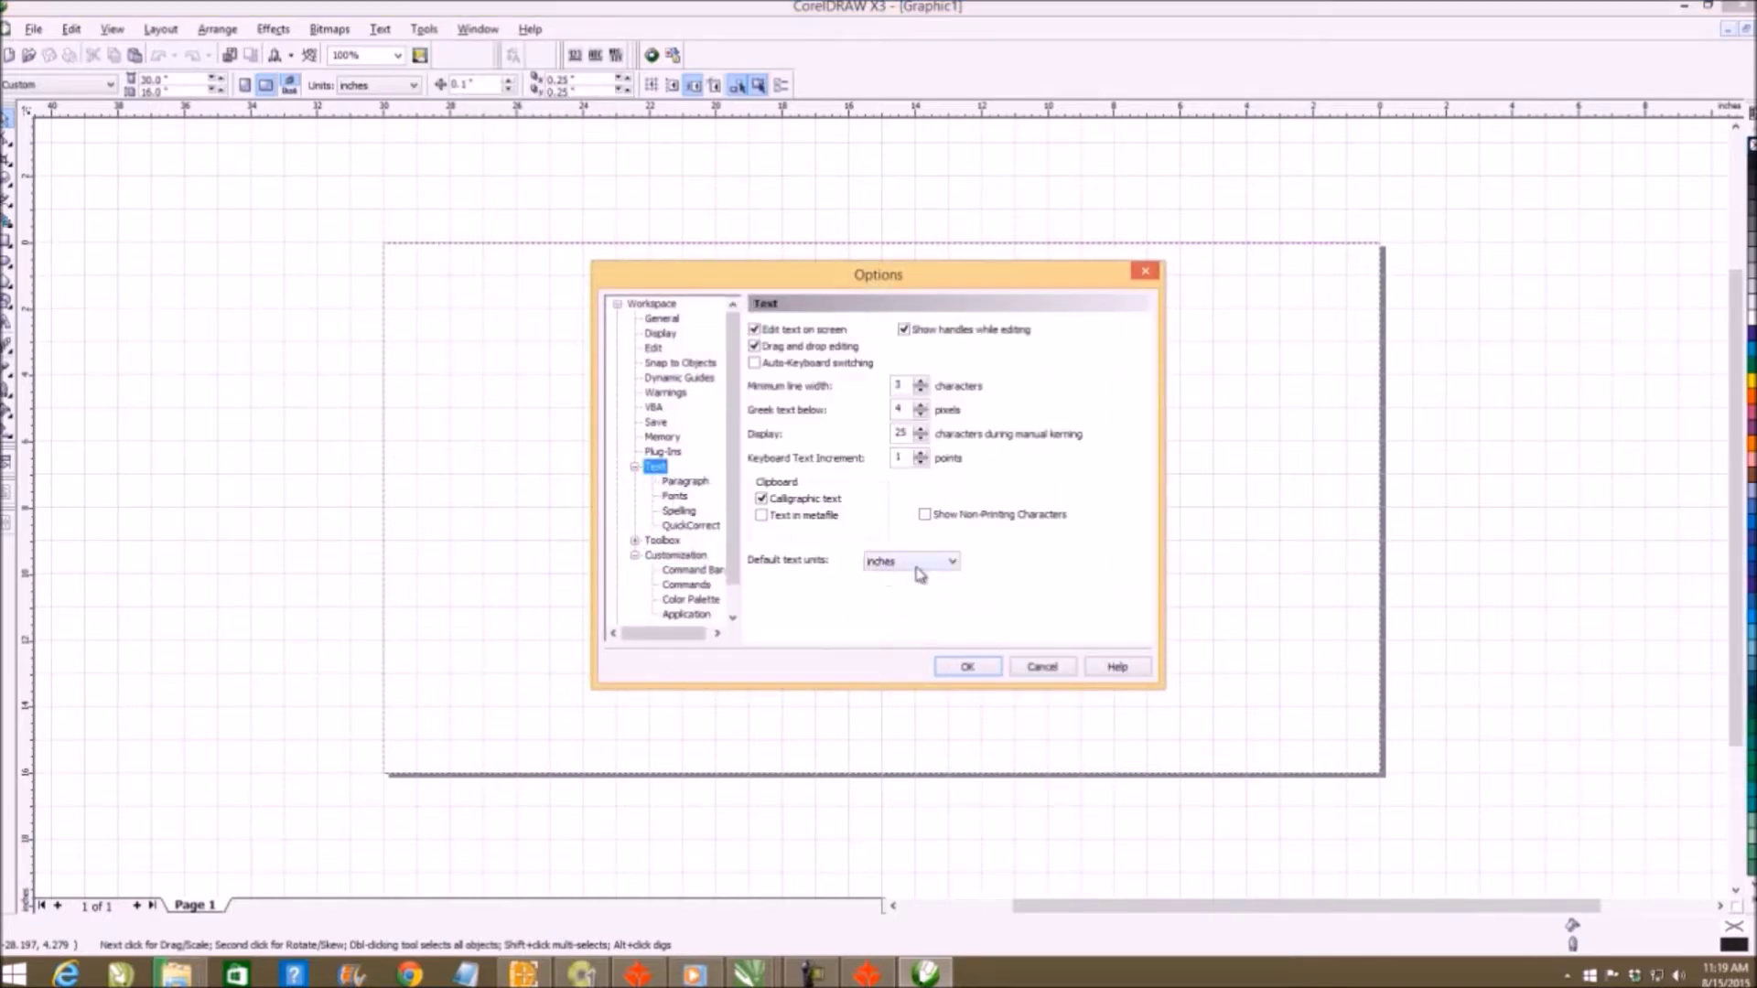
pyautogui.click(1048, 672)
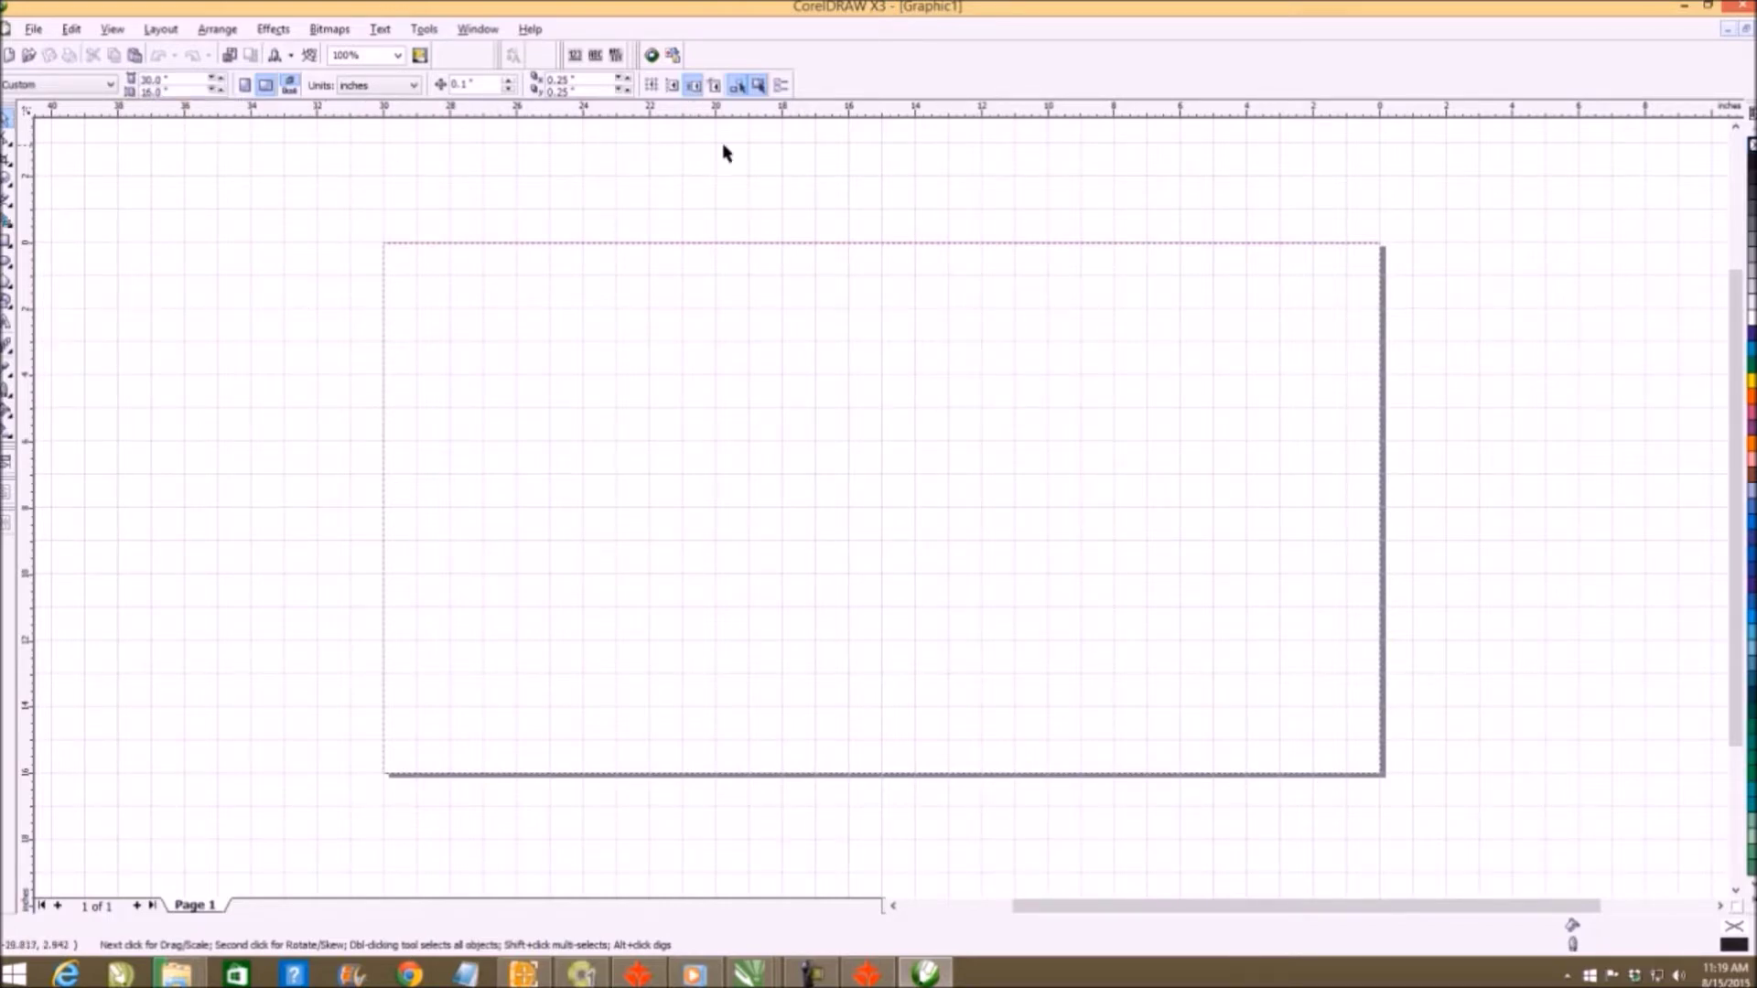
# Step: Place the ruler origin at the page's upper-right corner, setting it to 30.0 inches horizontally and 16 inches vertically
pyautogui.moveTo(30, 124); pyautogui.dragTo(1381, 249)
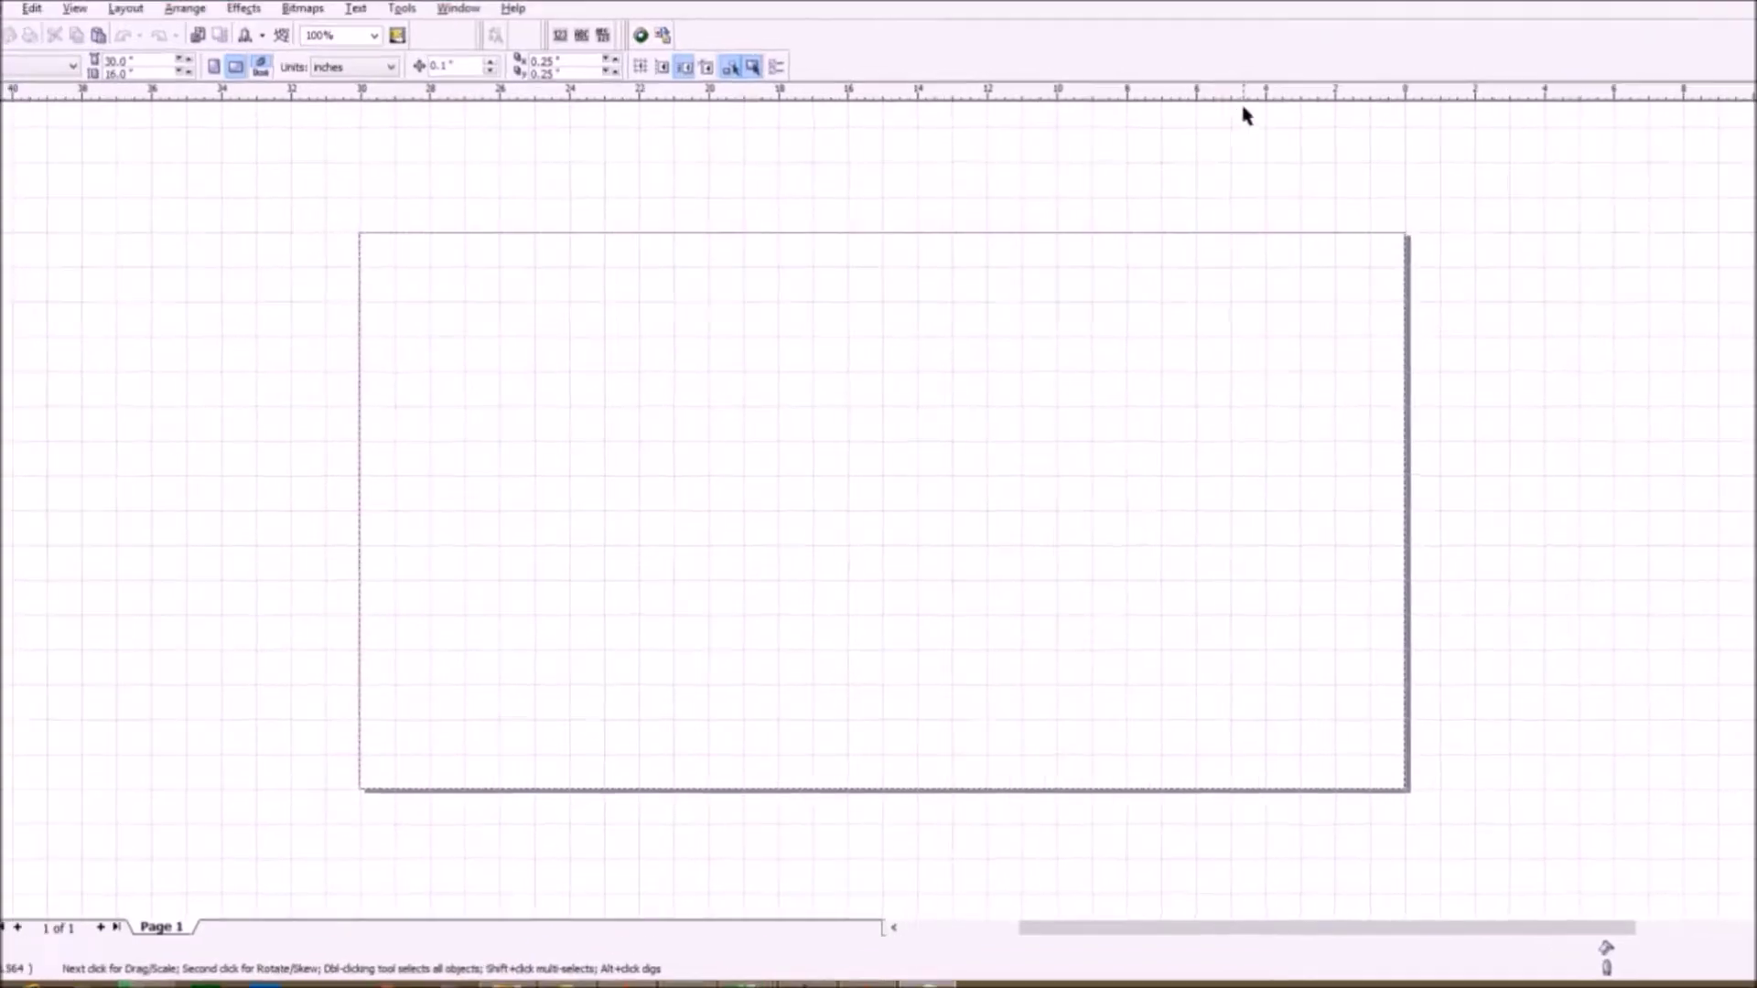
pyautogui.hotkey('ctrl', 'j')
pyautogui.moveTo(859, 628); pyautogui.dragTo(573, 635)
pyautogui.write('30.0')
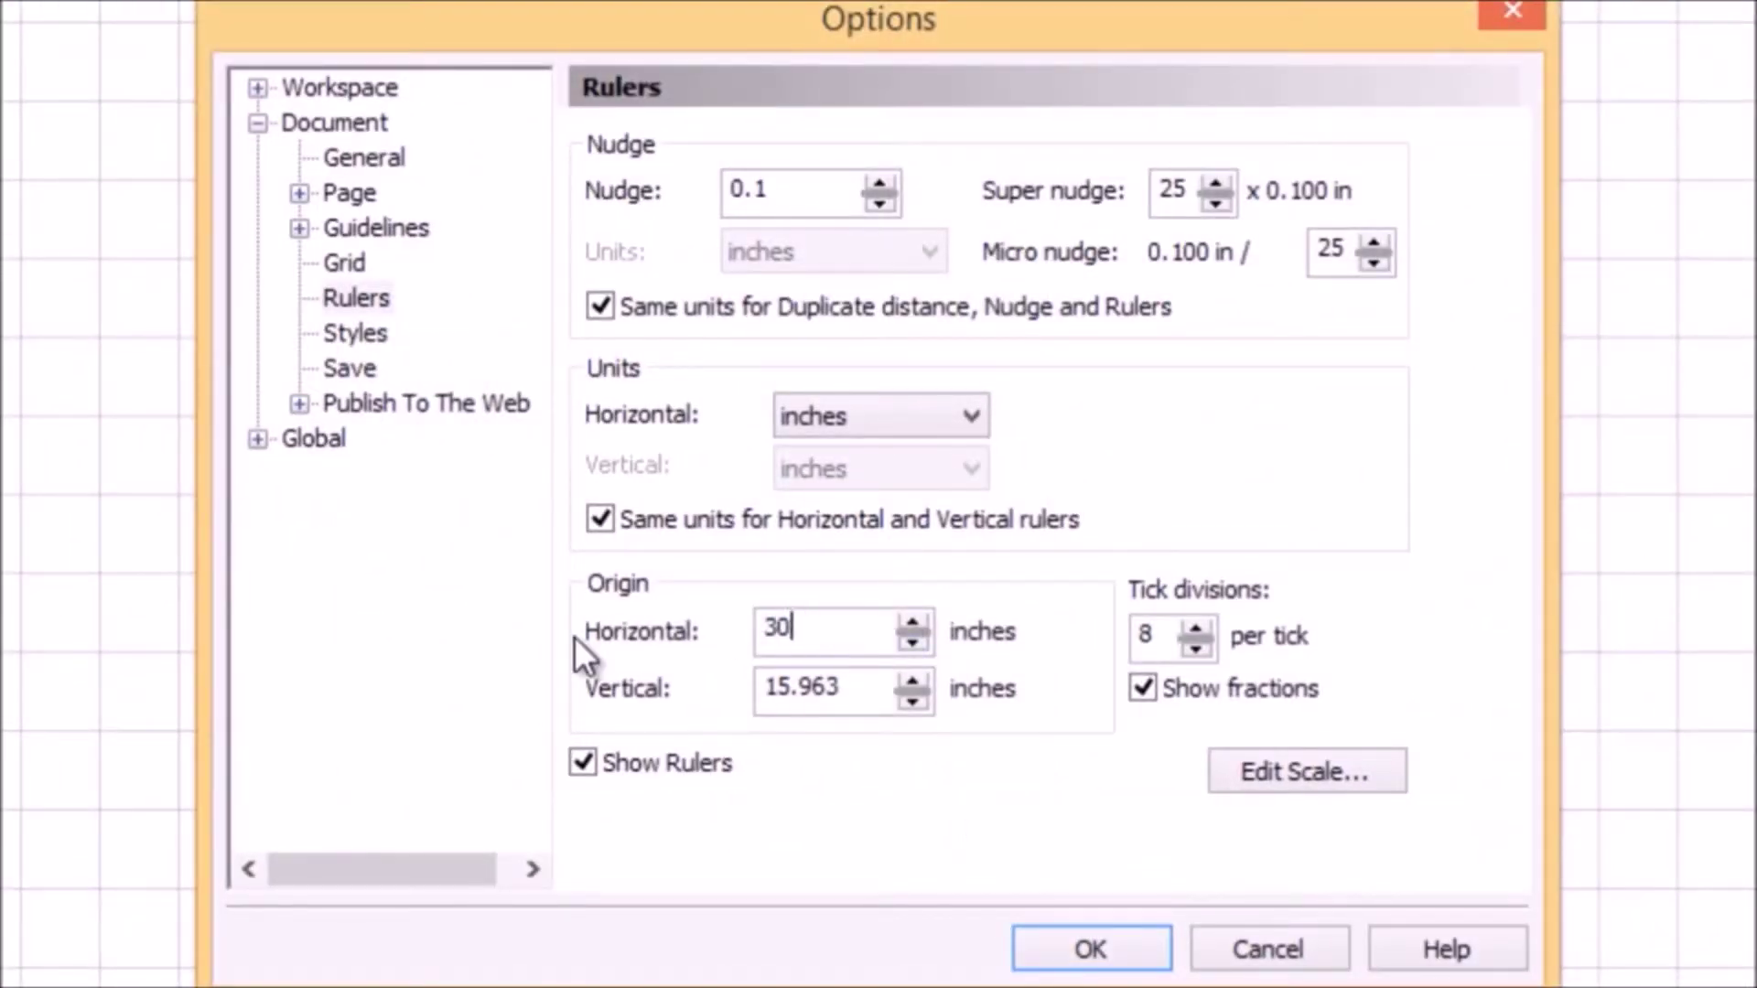
pyautogui.press('Tab')
pyautogui.write('16')
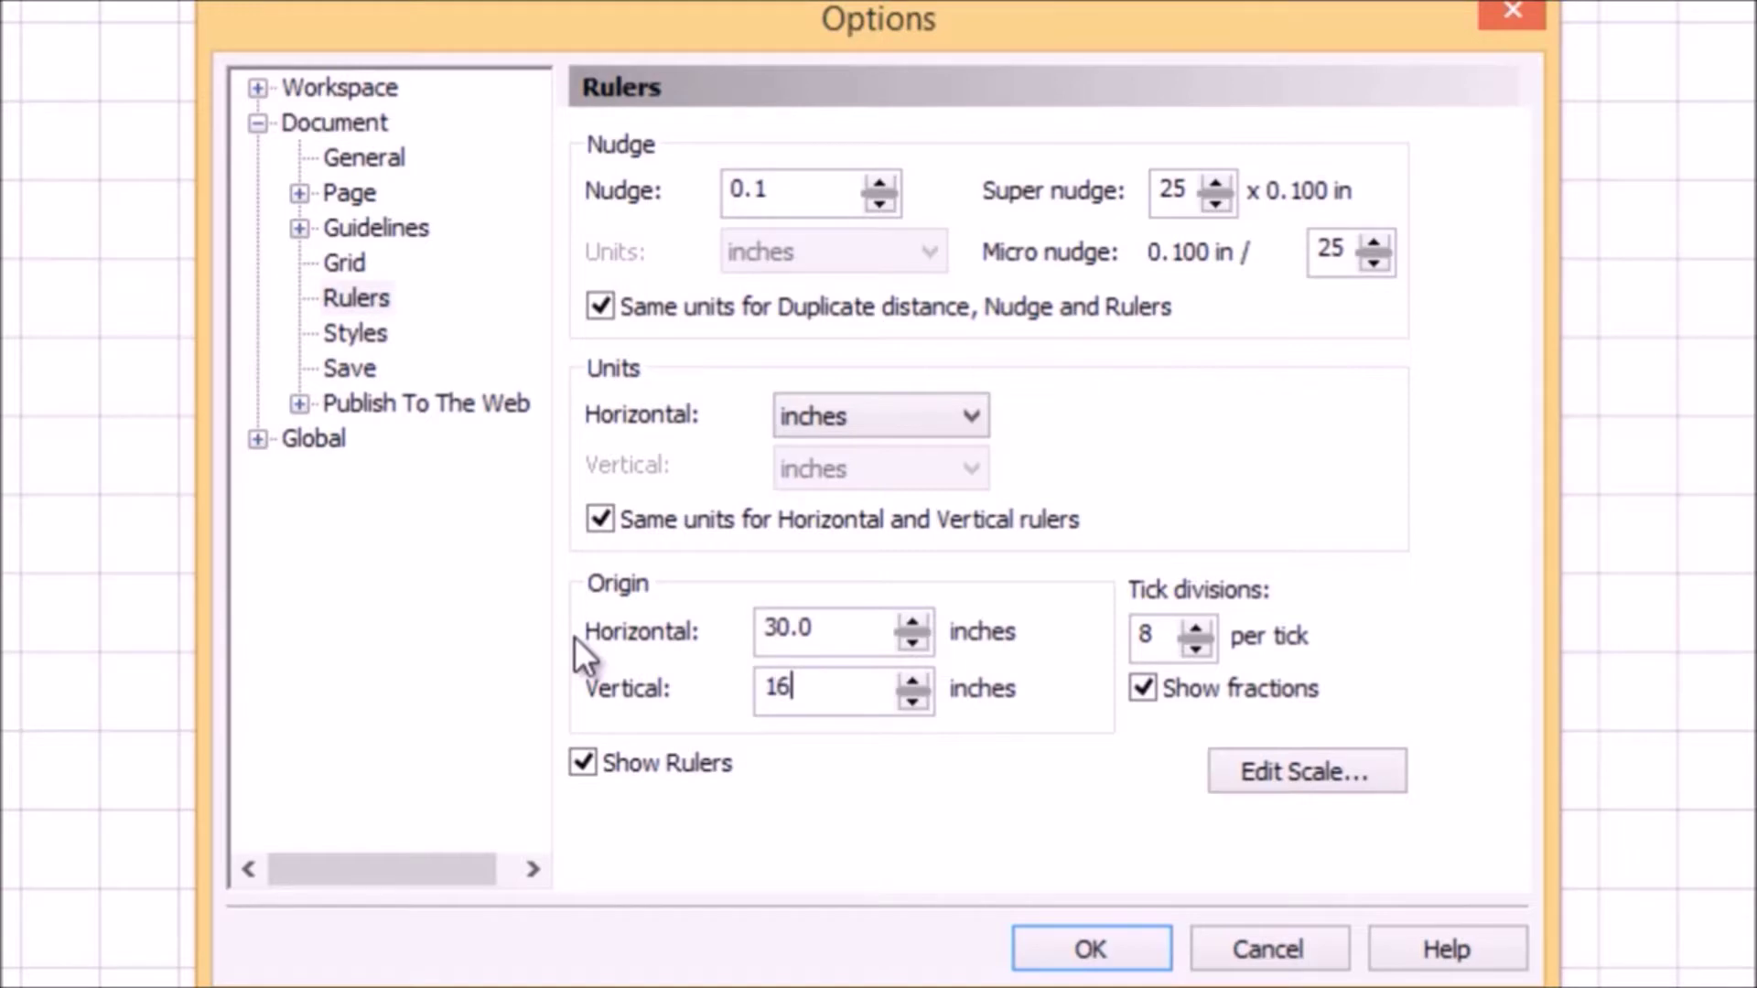
pyautogui.press('Tab')
# Step: Review the document's page and grid options and the shortcut key settings of the Revert command under workspace customization
pyautogui.click(331, 198)
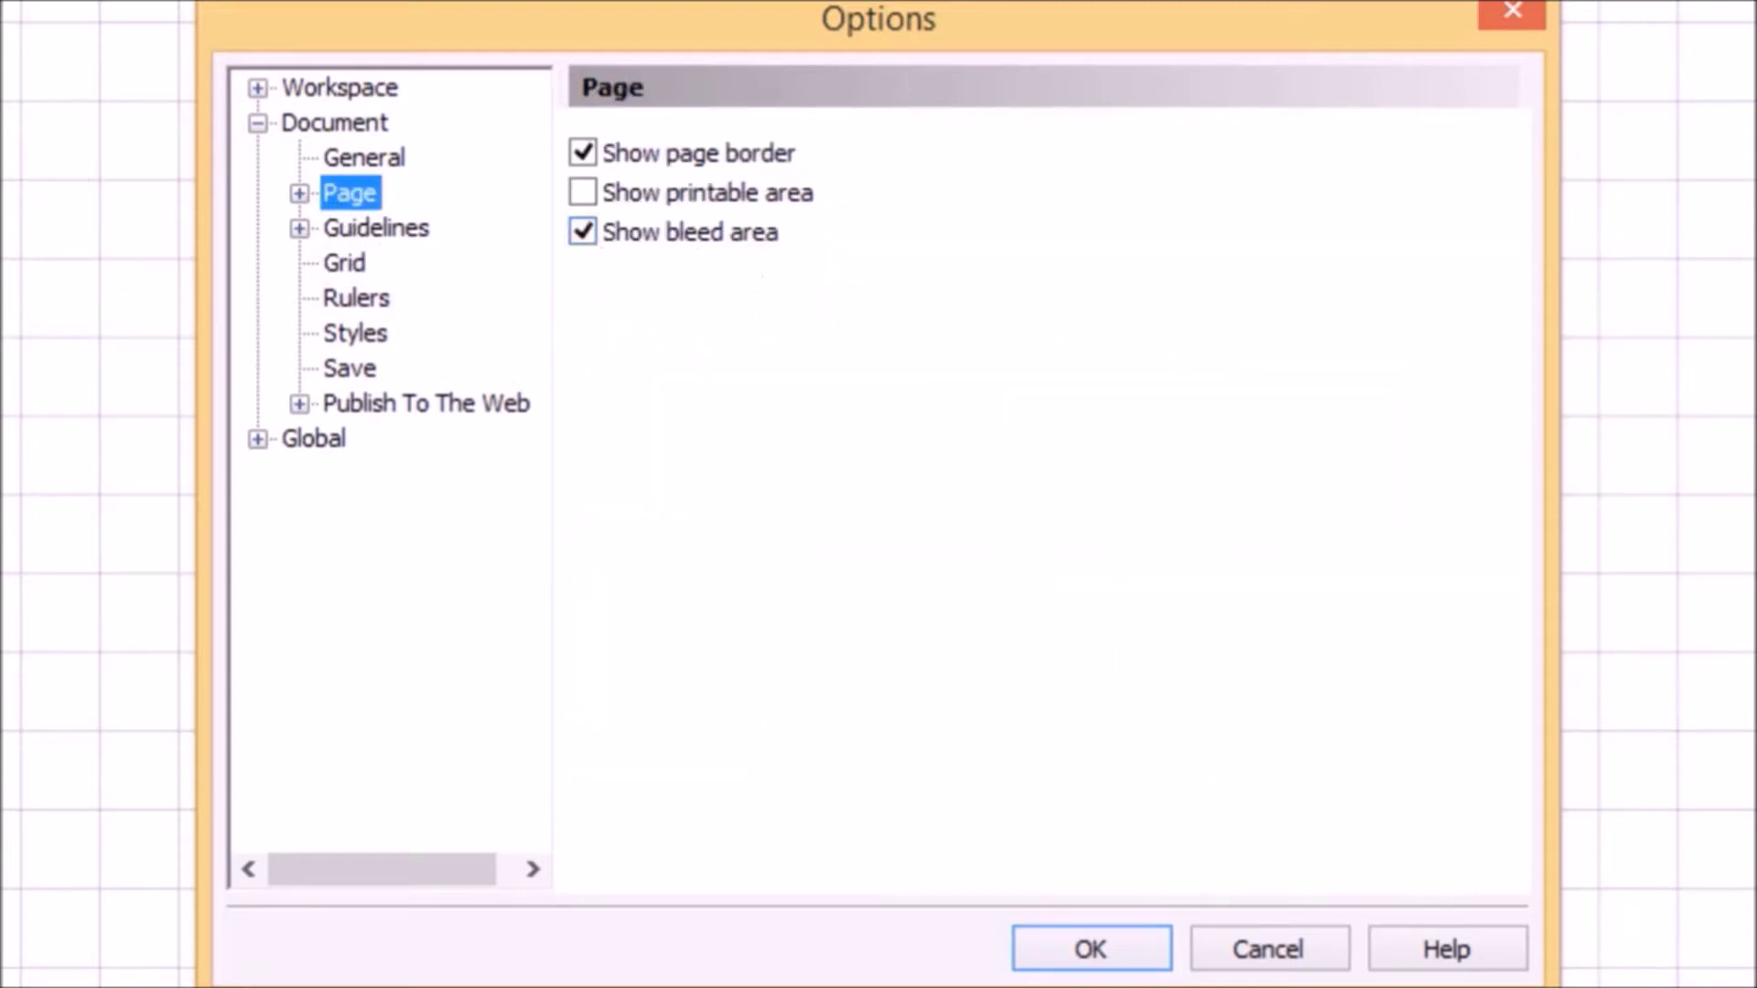
pyautogui.click(350, 264)
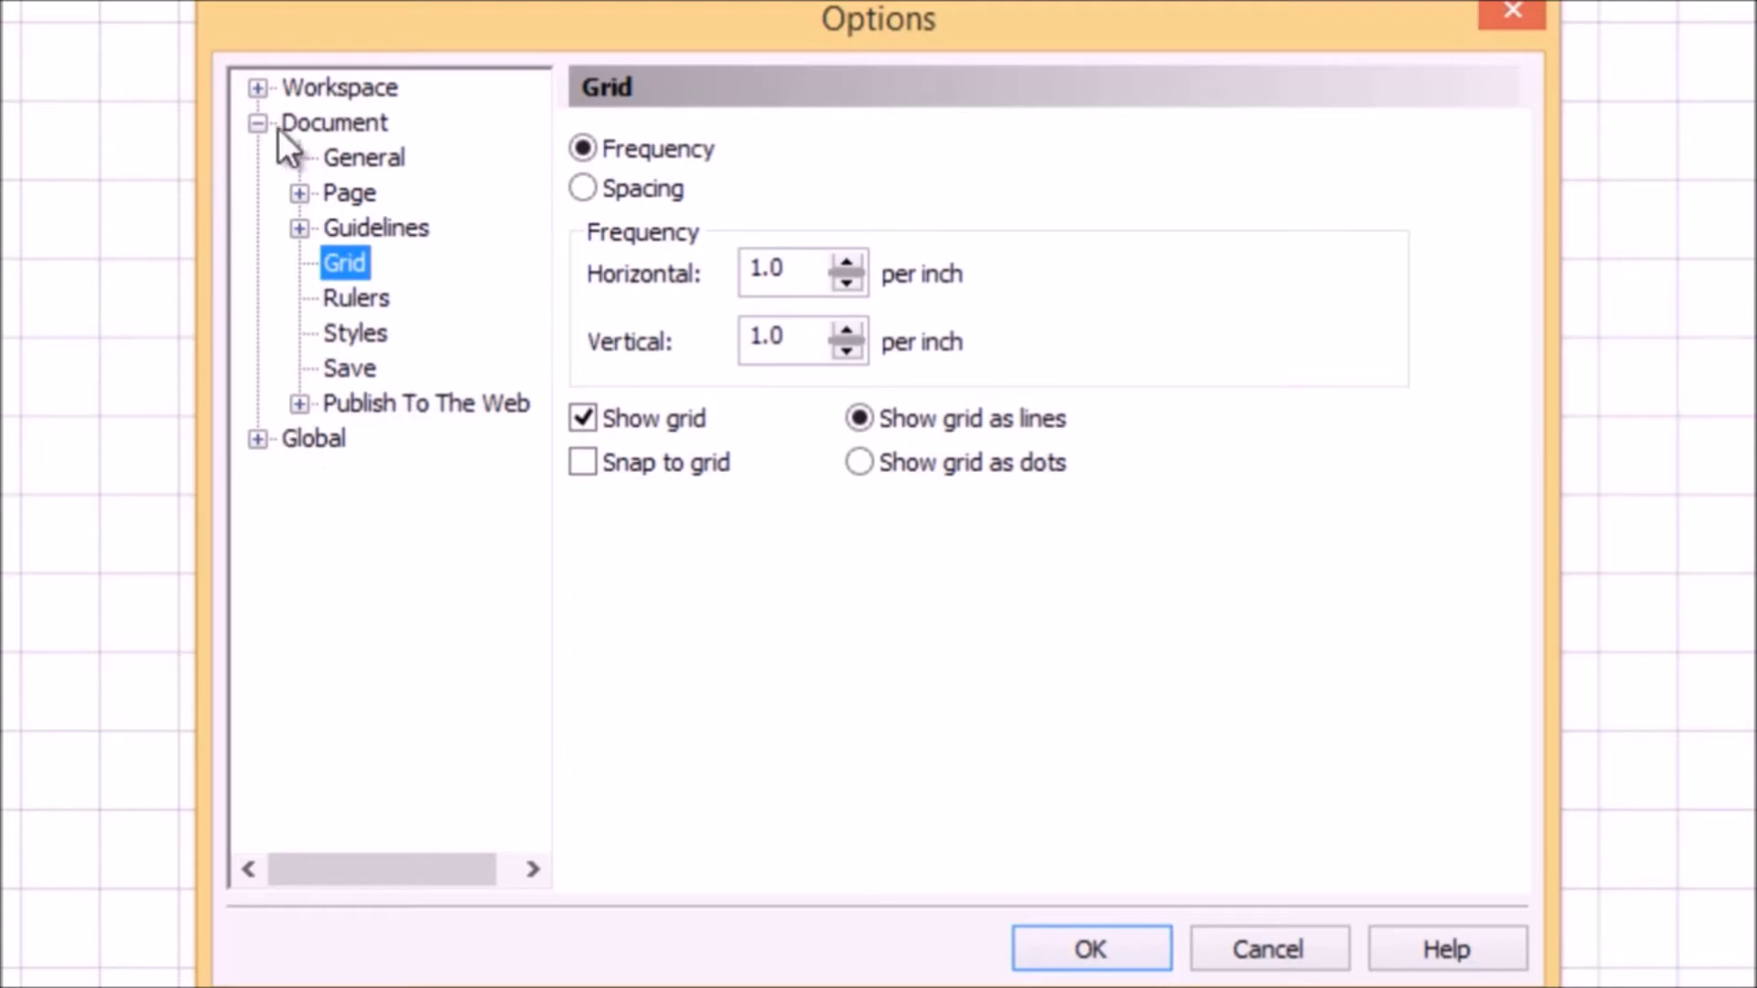
pyautogui.click(258, 88)
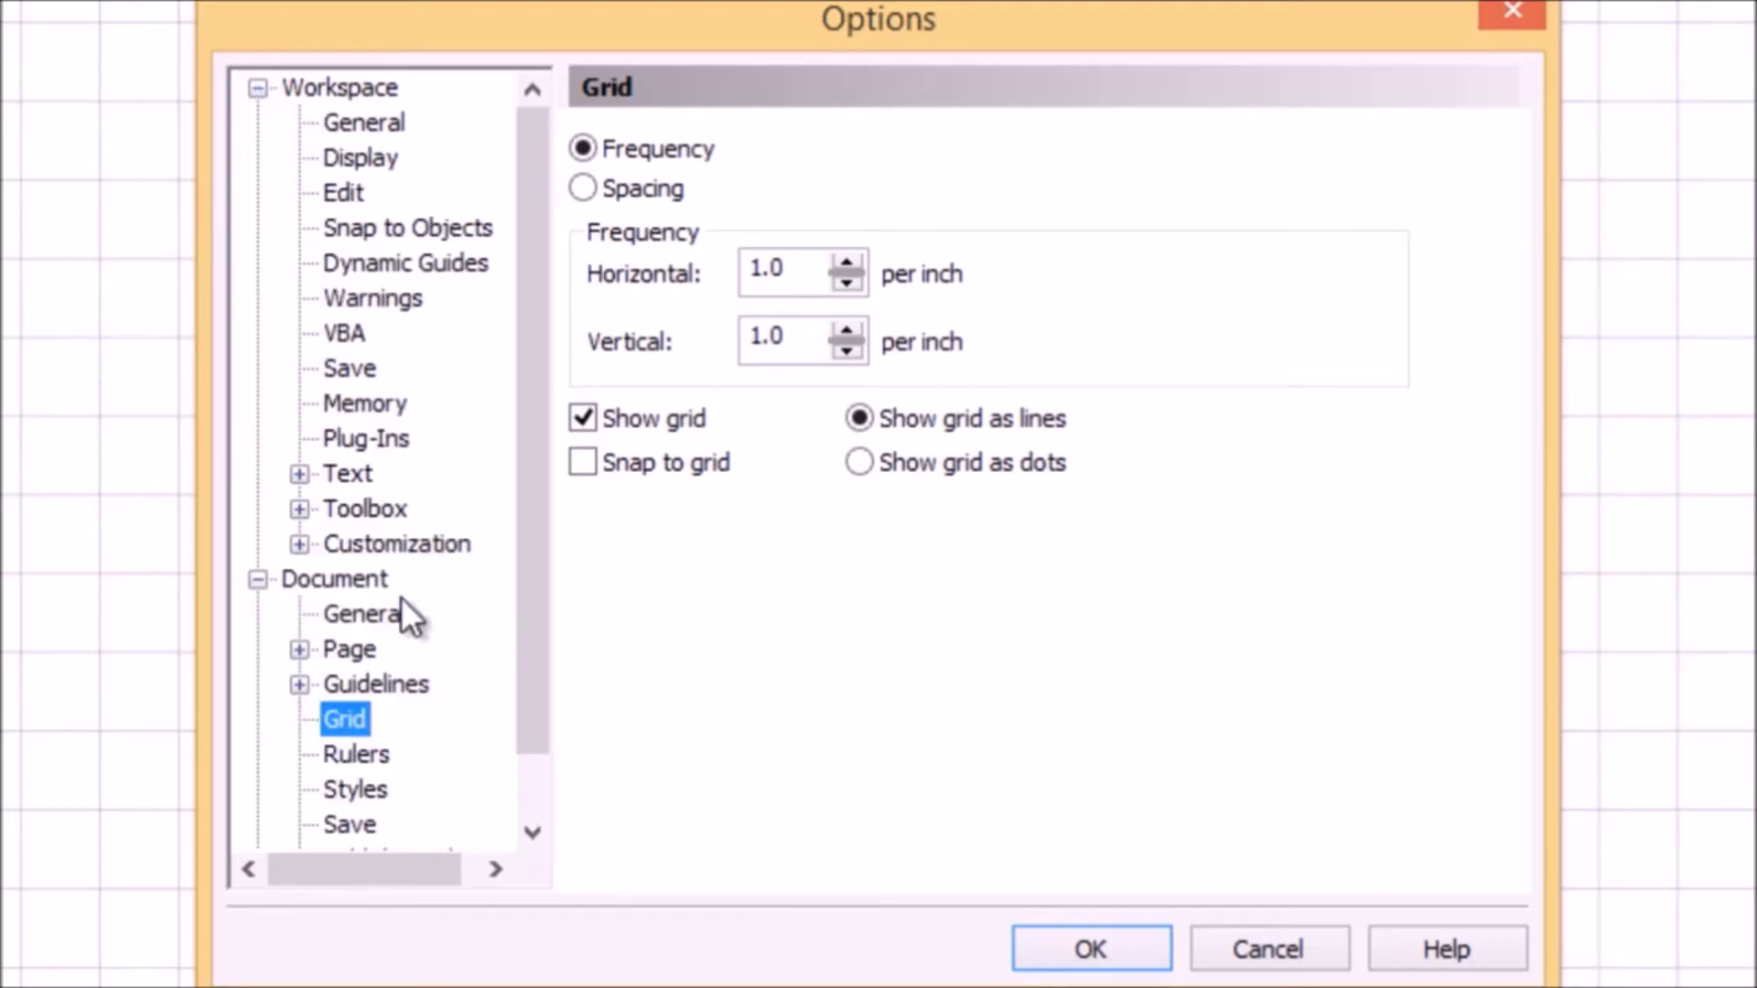
pyautogui.click(426, 551)
pyautogui.click(299, 544)
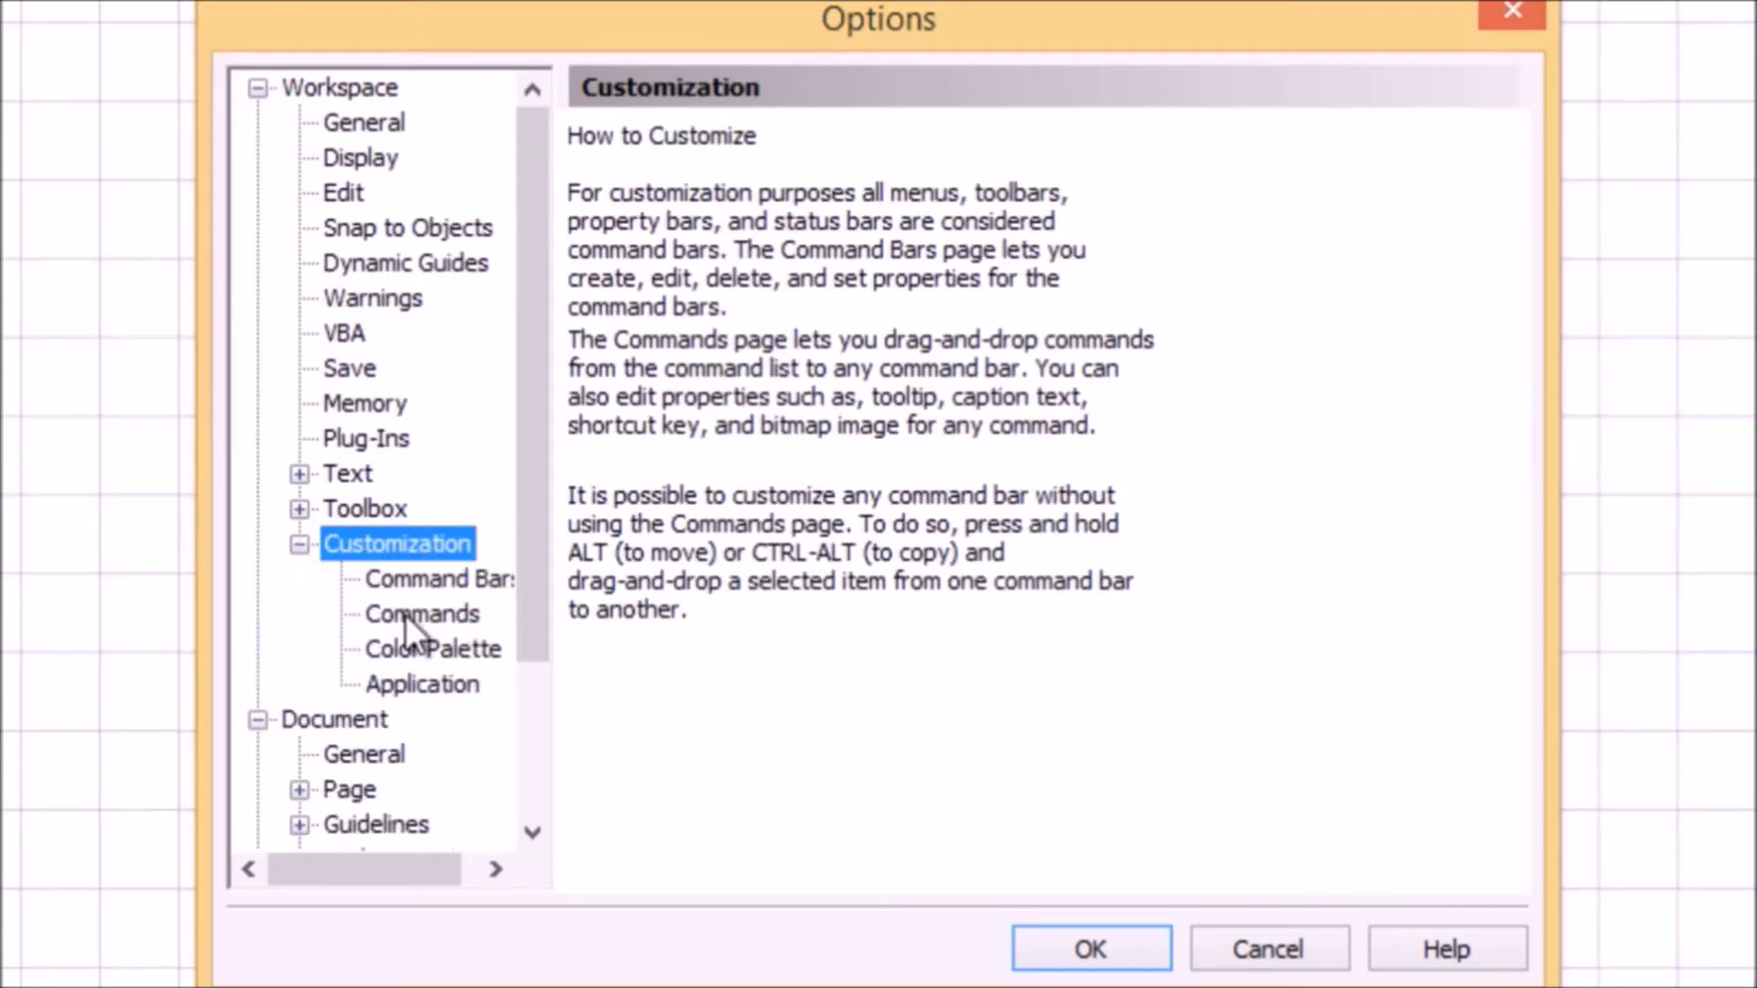
pyautogui.click(408, 614)
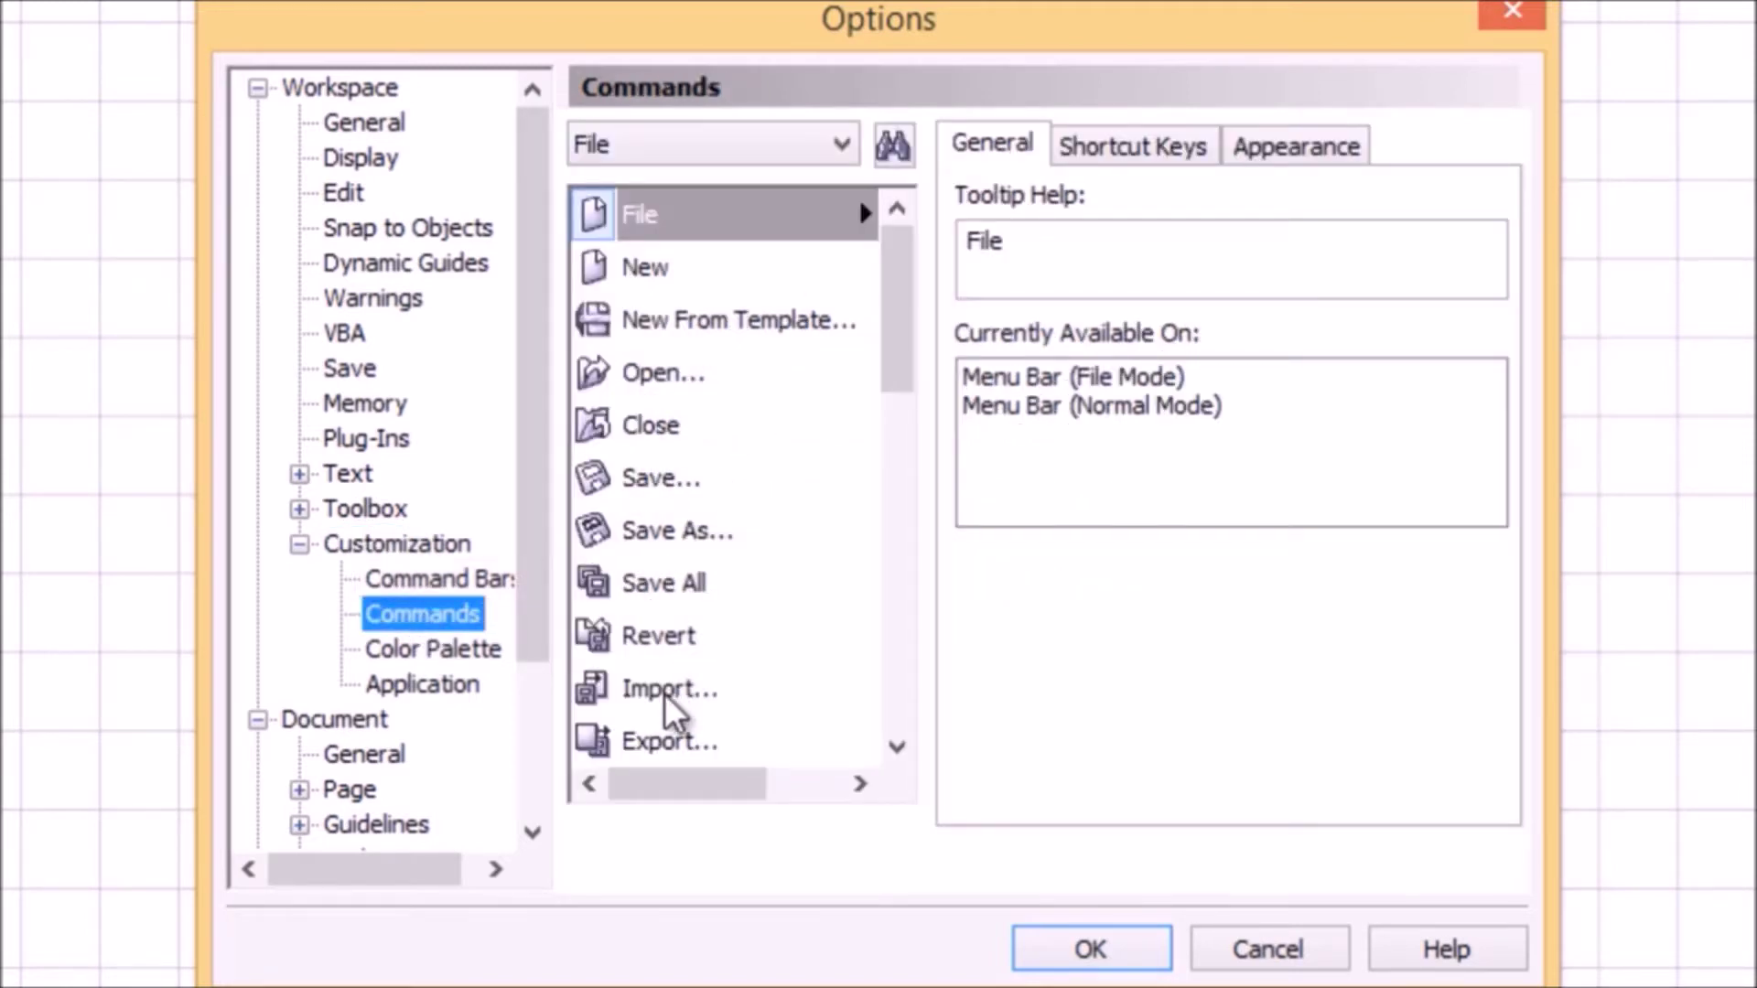
pyautogui.click(659, 641)
pyautogui.click(1164, 152)
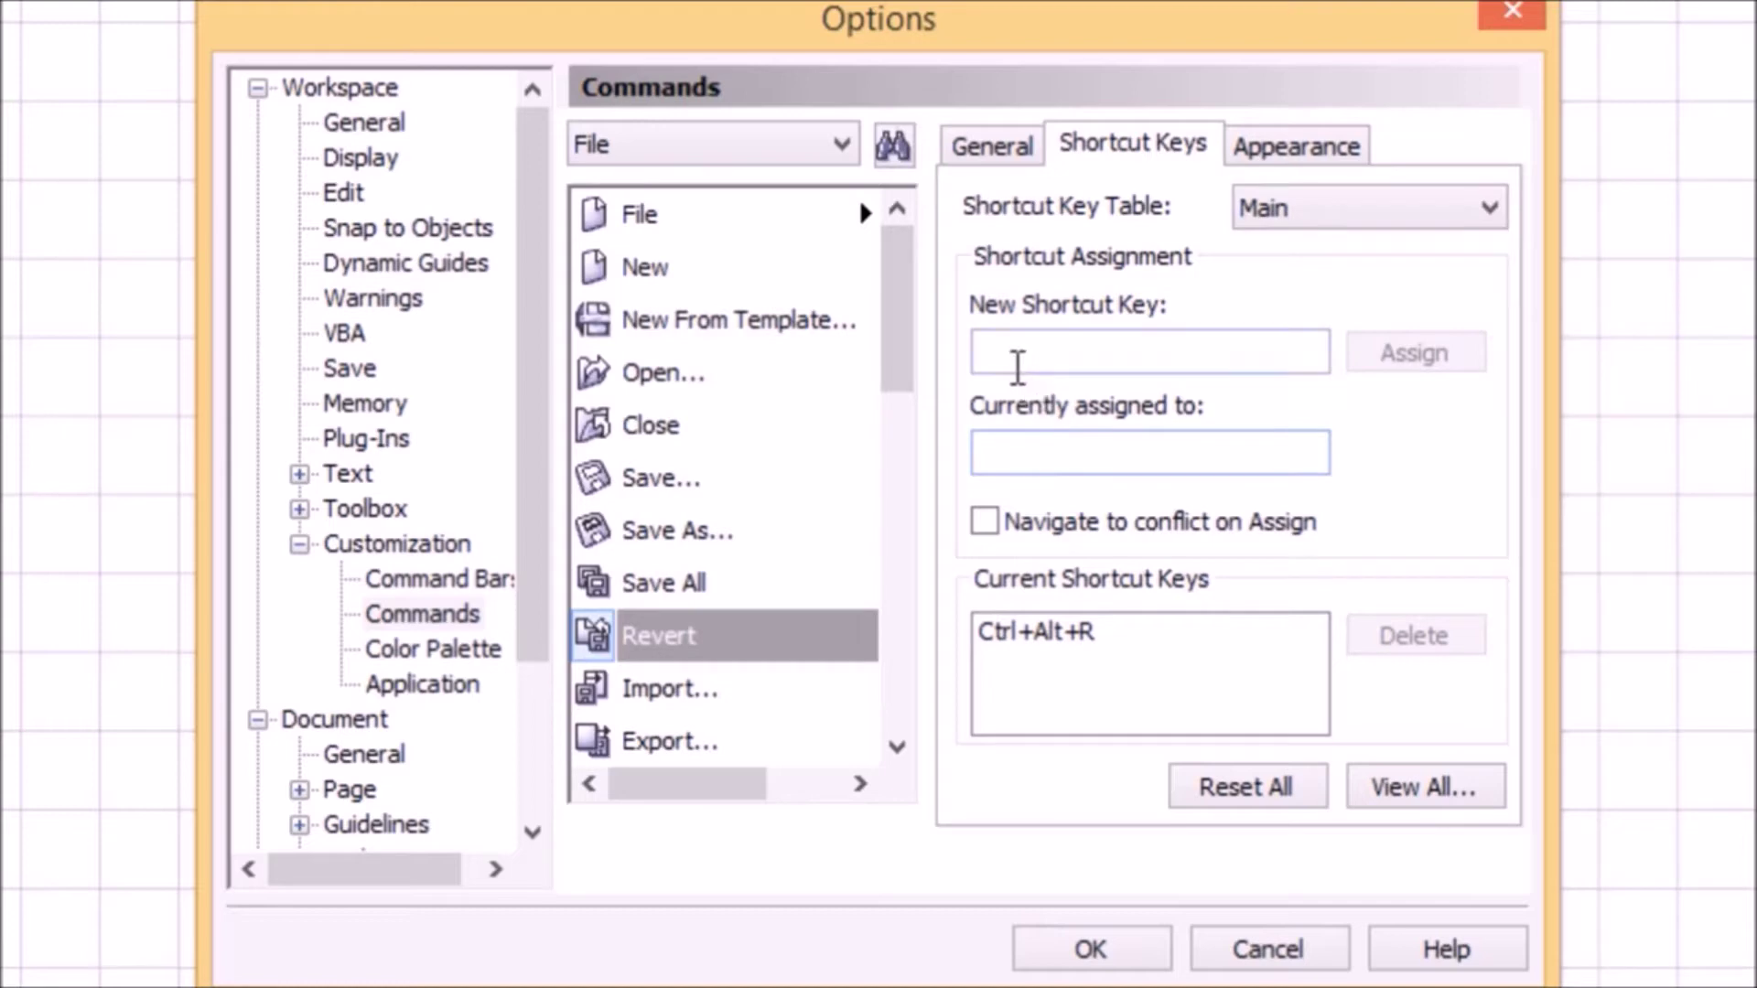
pyautogui.click(1002, 352)
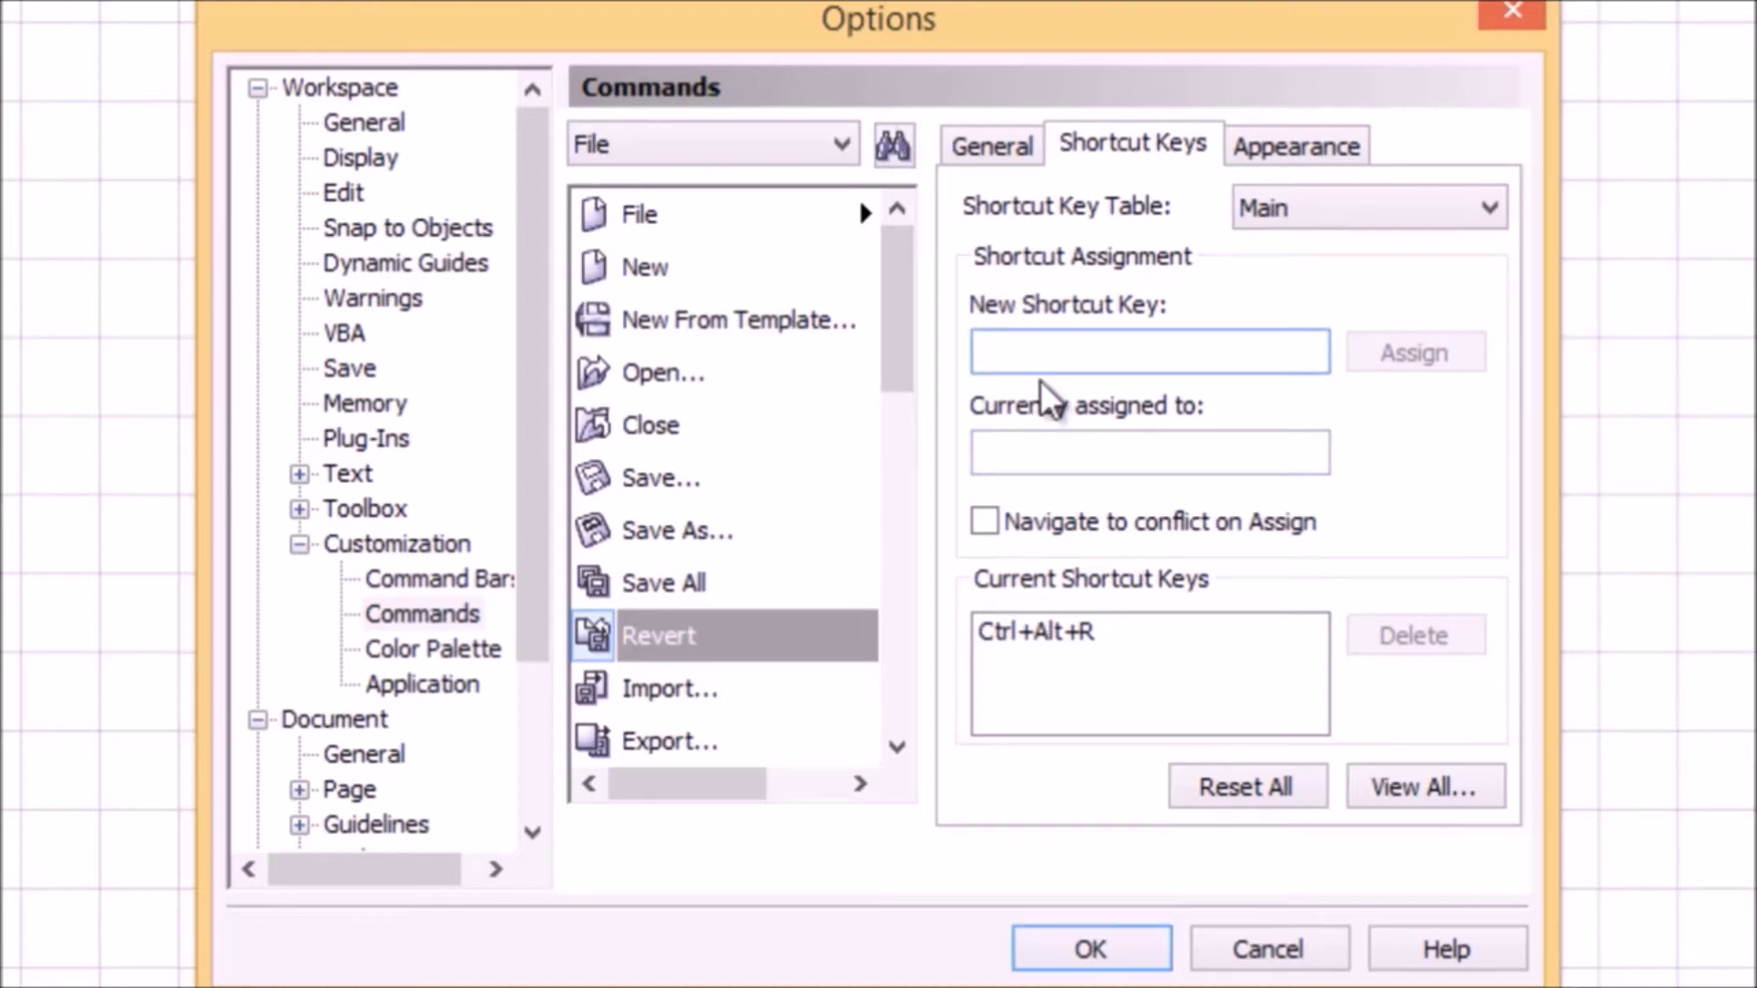
pyautogui.hotkey('ctrl', 'alt', 'r')
pyautogui.click(1433, 353)
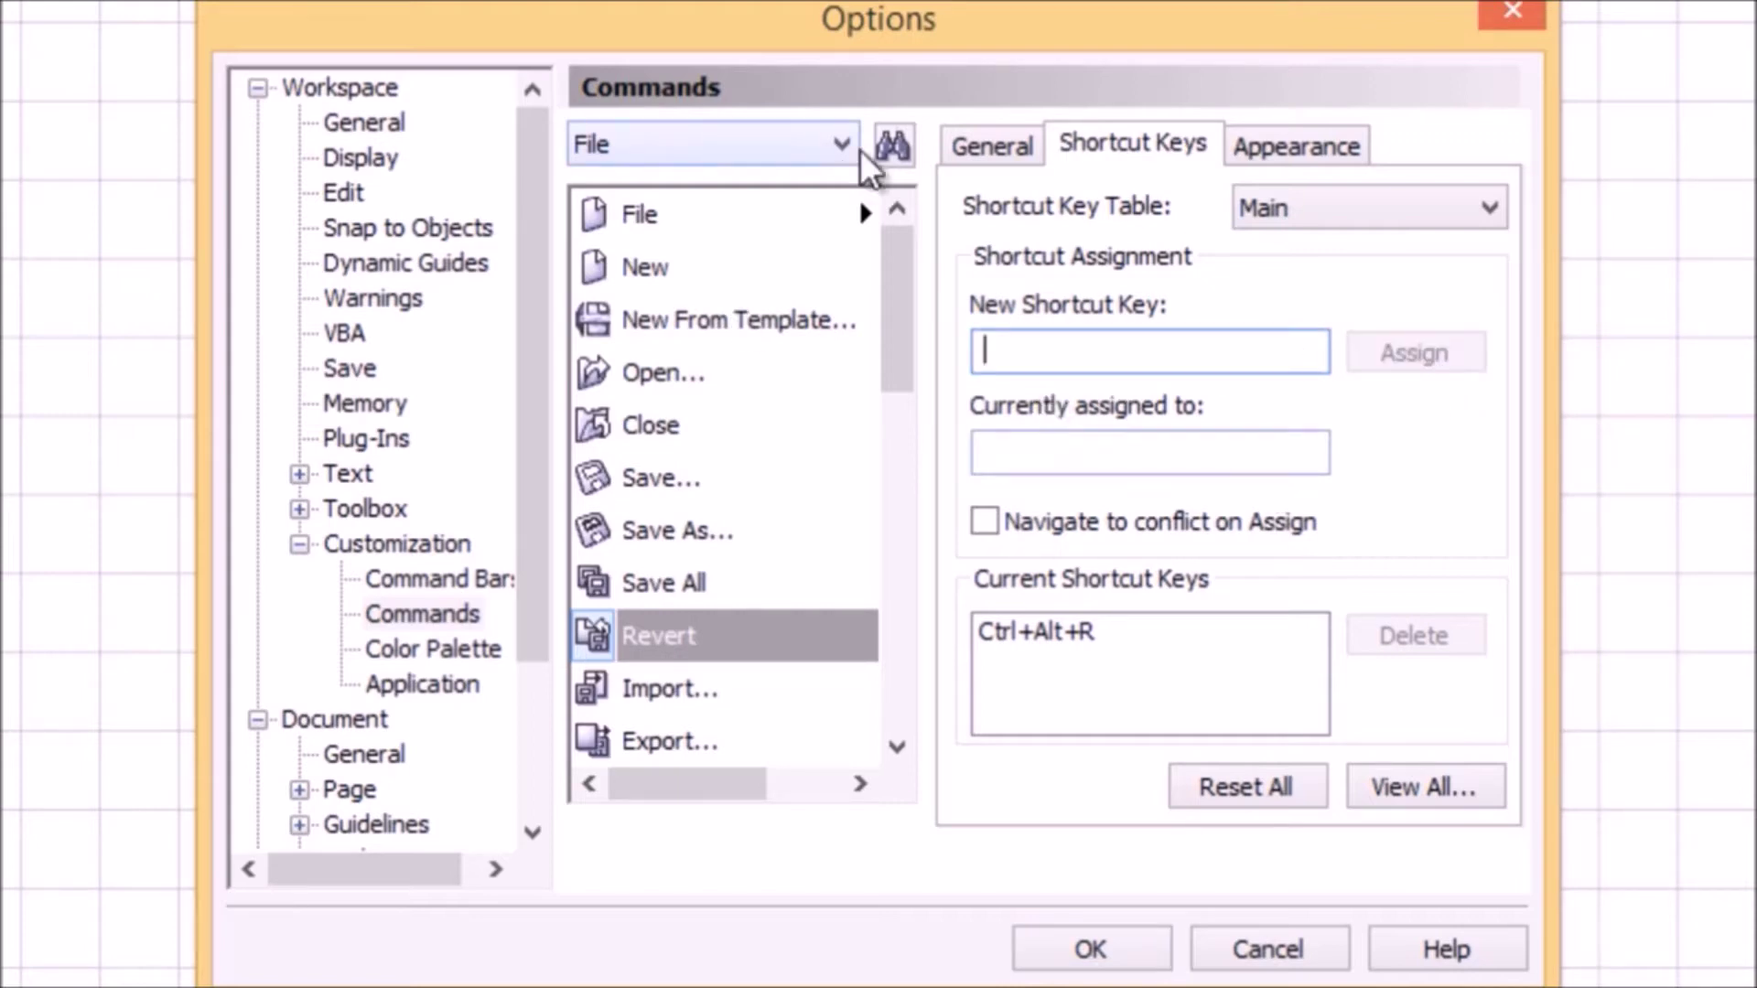
# Step: Place the Align and Distribute, Center to Page Vertically and Center to Page Horizontally commands from the Arrange category onto the workspace as separate toolbars
pyautogui.click(833, 145)
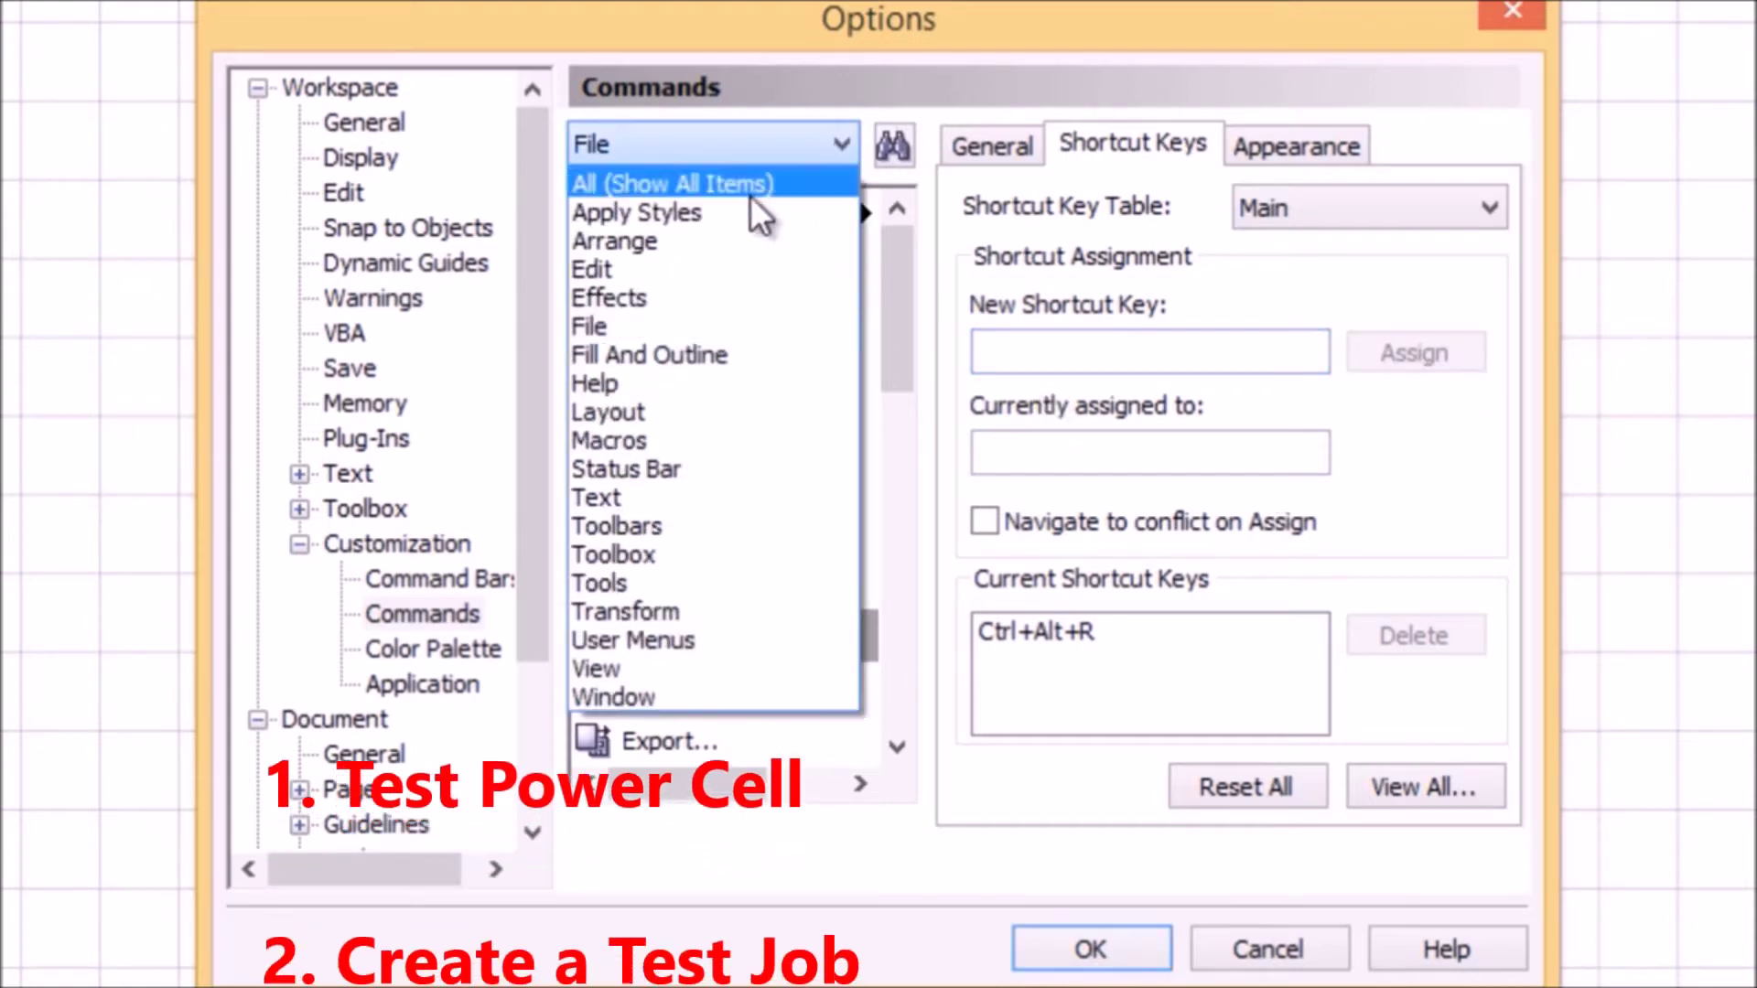
pyautogui.click(661, 239)
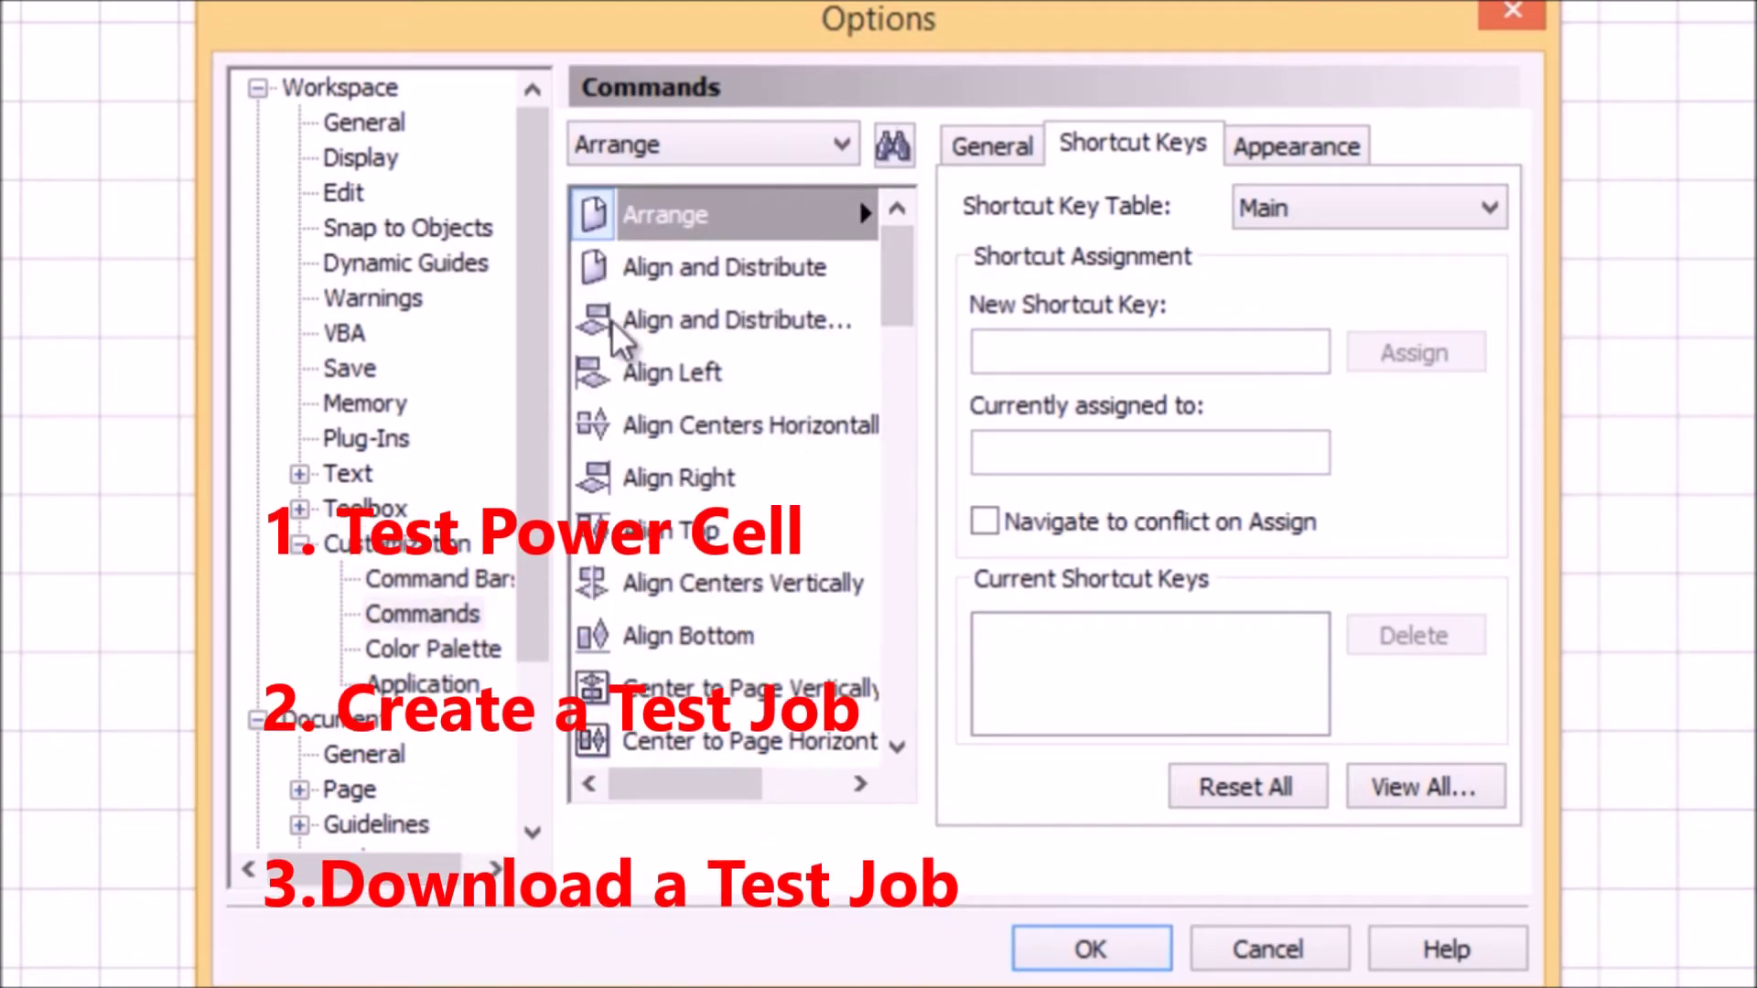
pyautogui.moveTo(593, 324); pyautogui.dragTo(110, 443)
pyautogui.moveTo(962, 602); pyautogui.dragTo(51, 651)
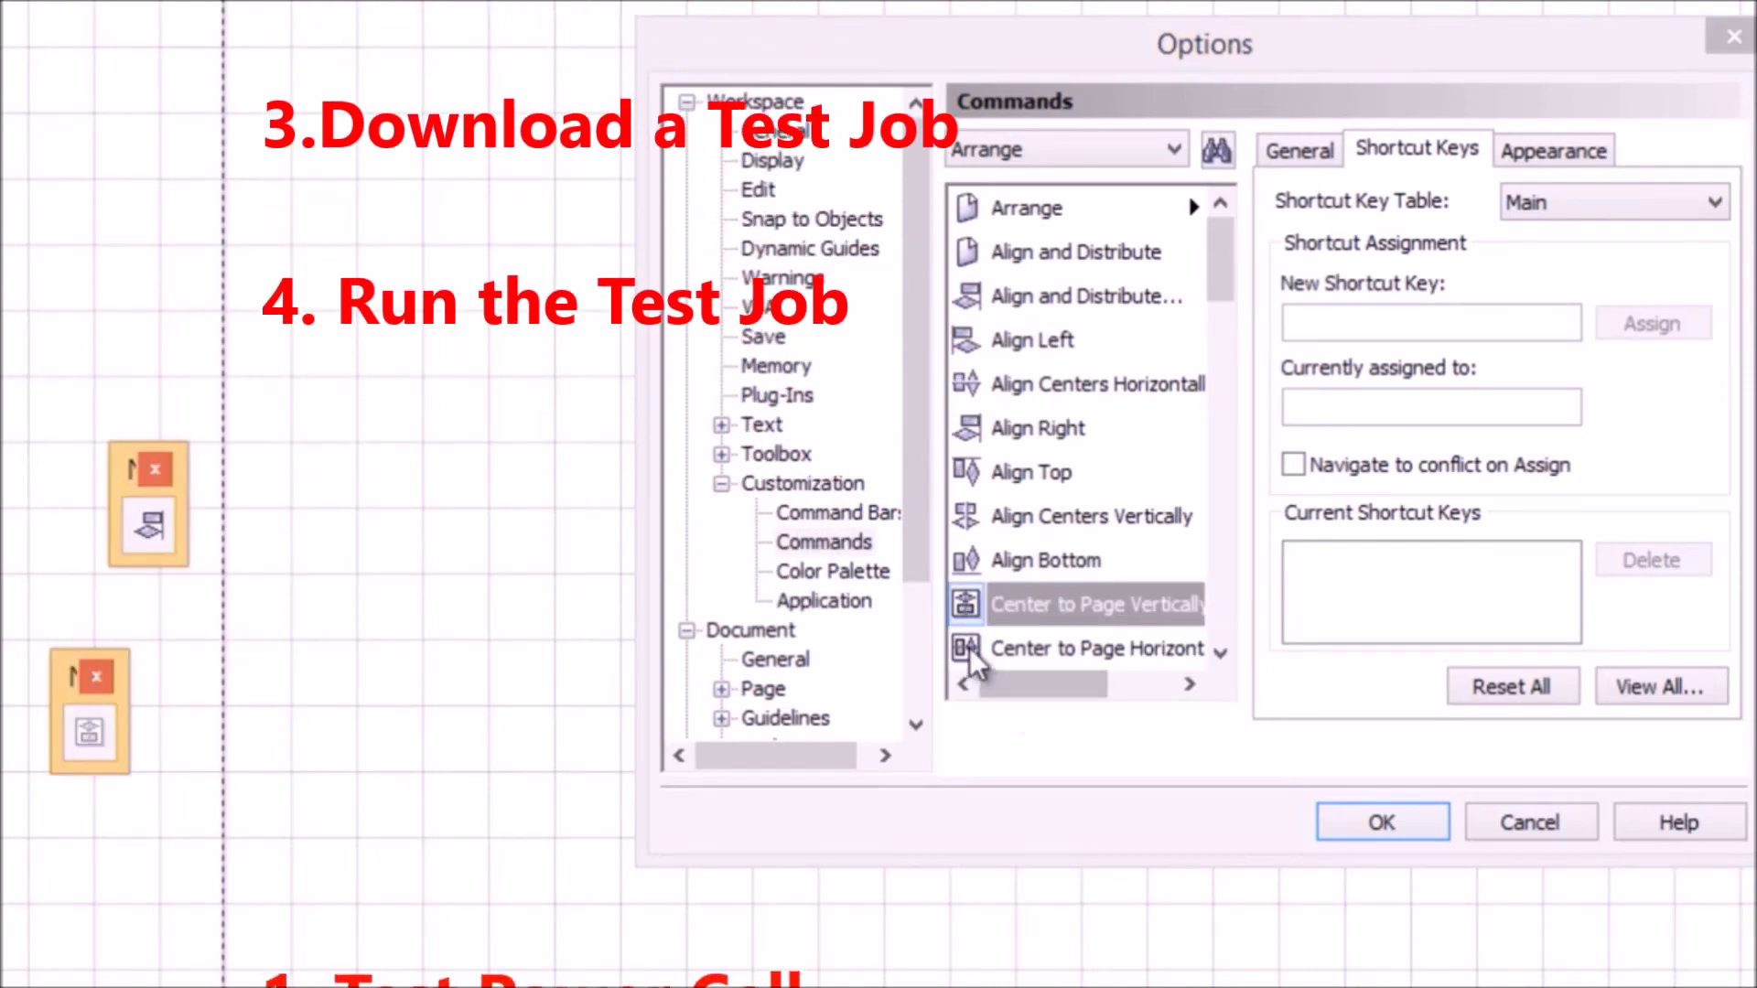
pyautogui.click(1016, 648)
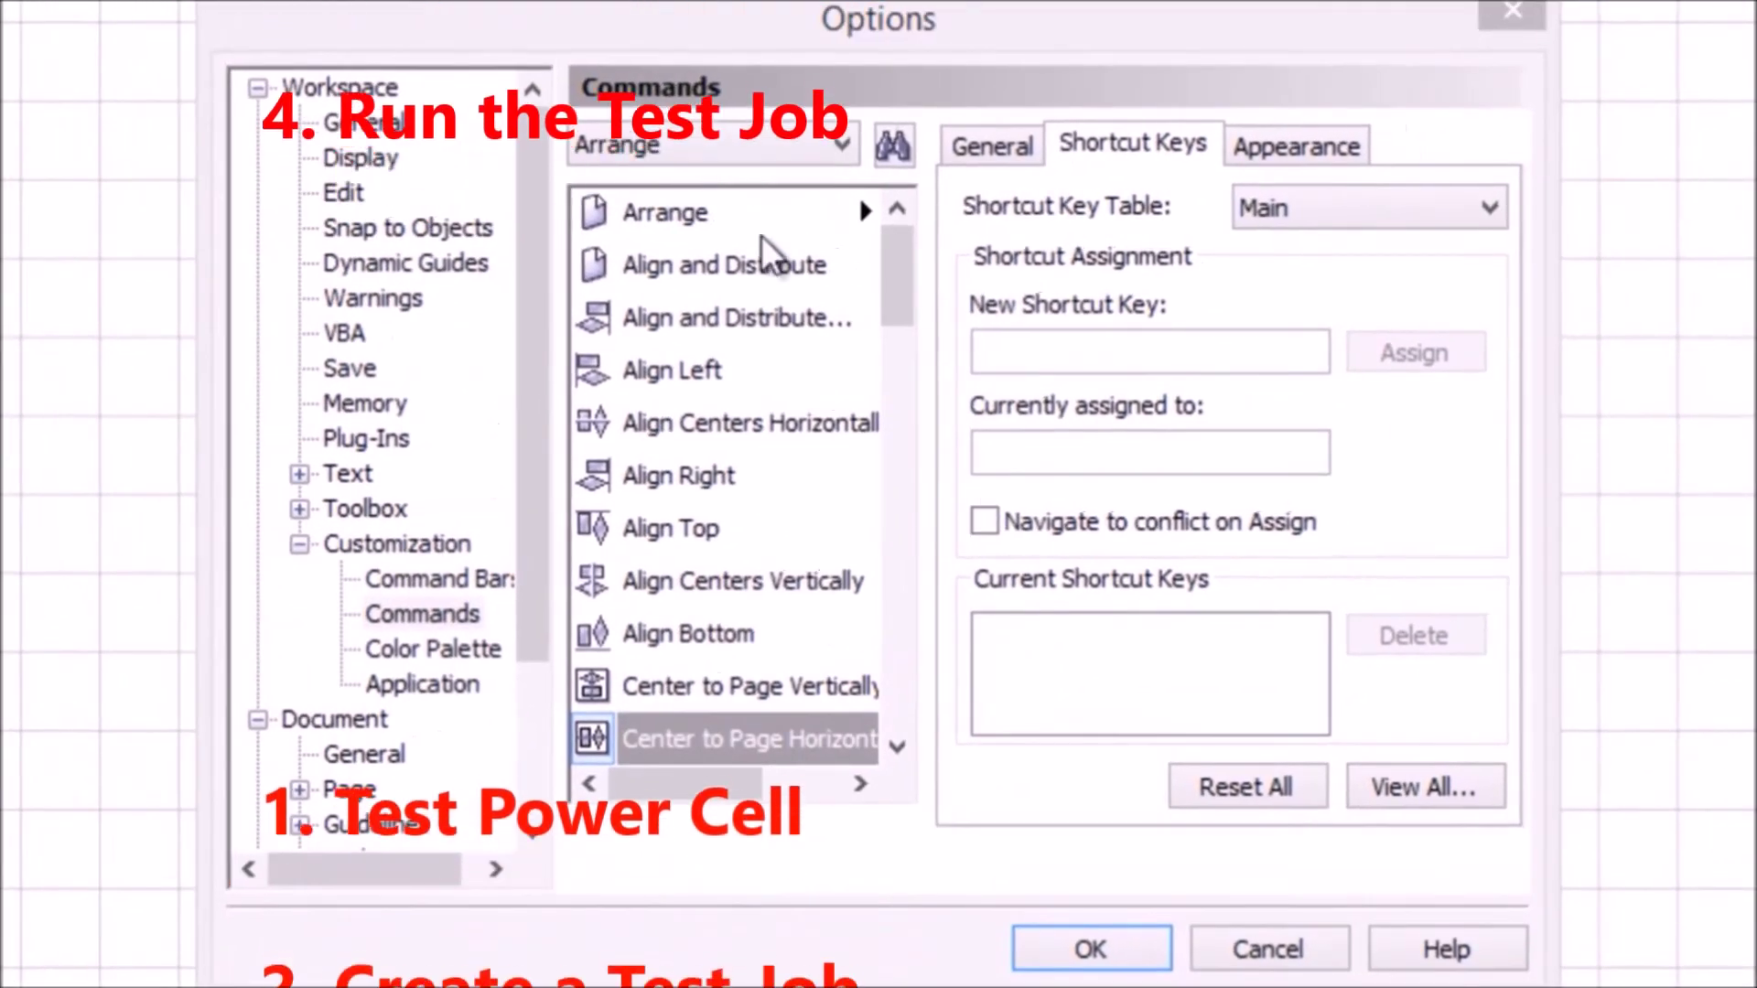
# Step: List the commands of the Macros category and accept the options
pyautogui.click(847, 146)
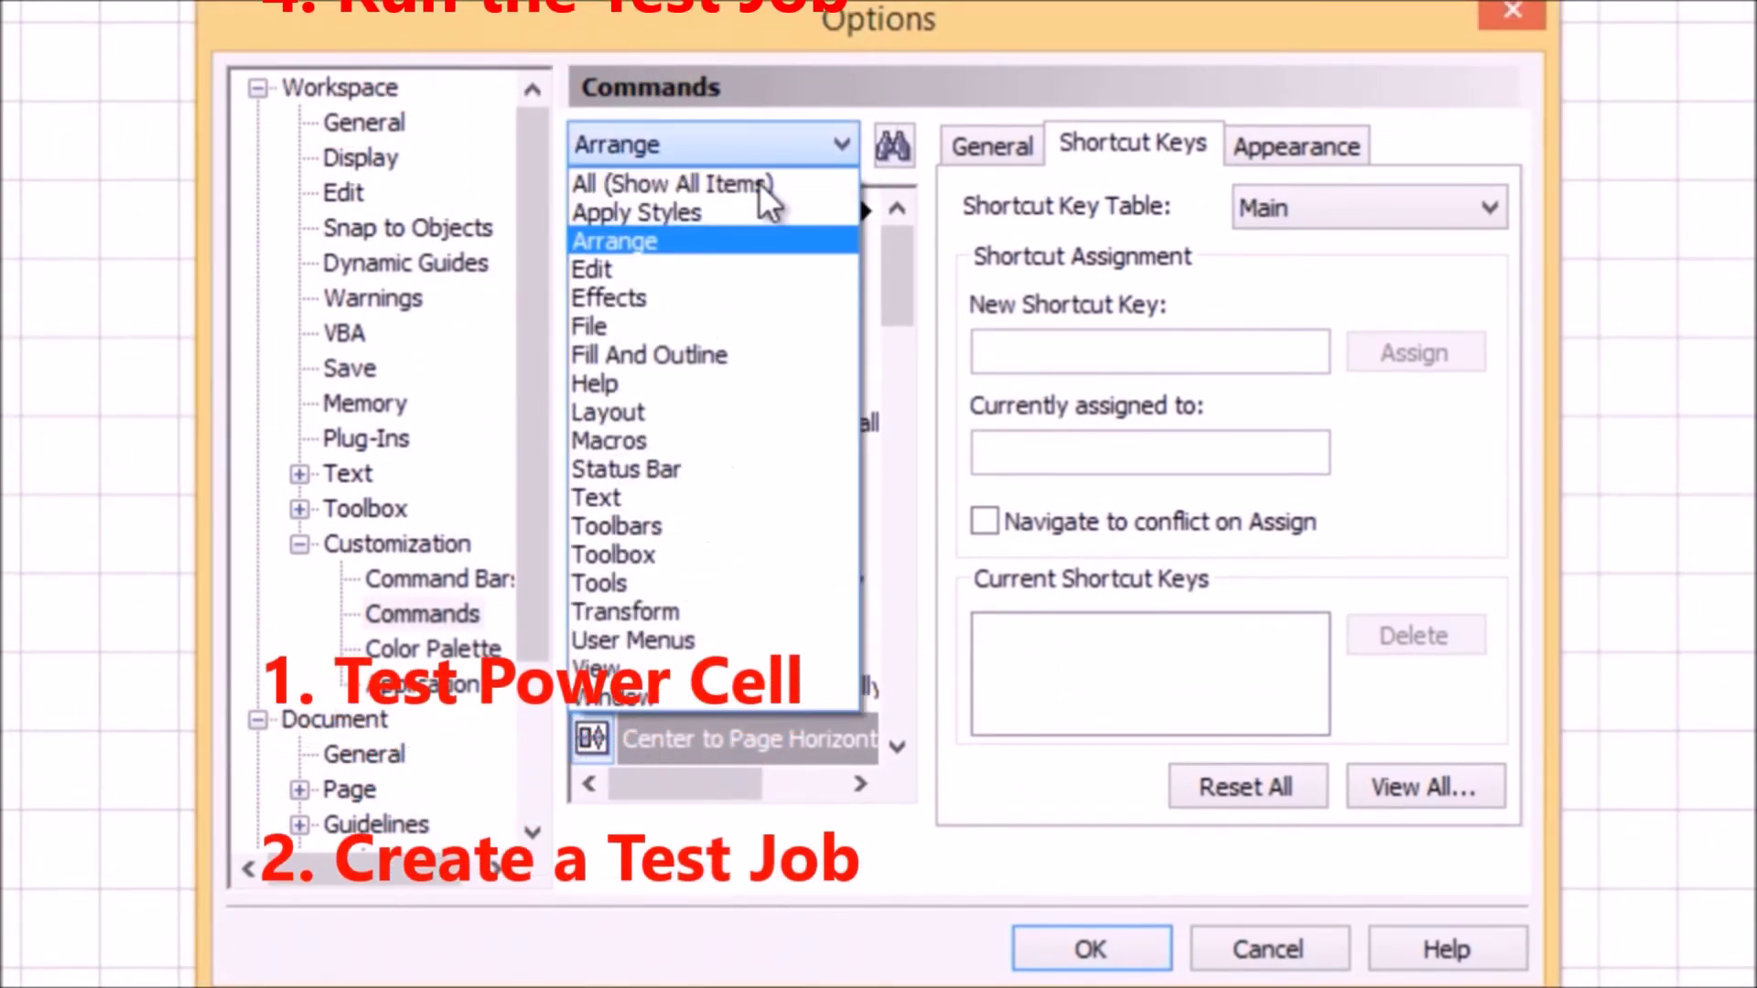
pyautogui.click(654, 440)
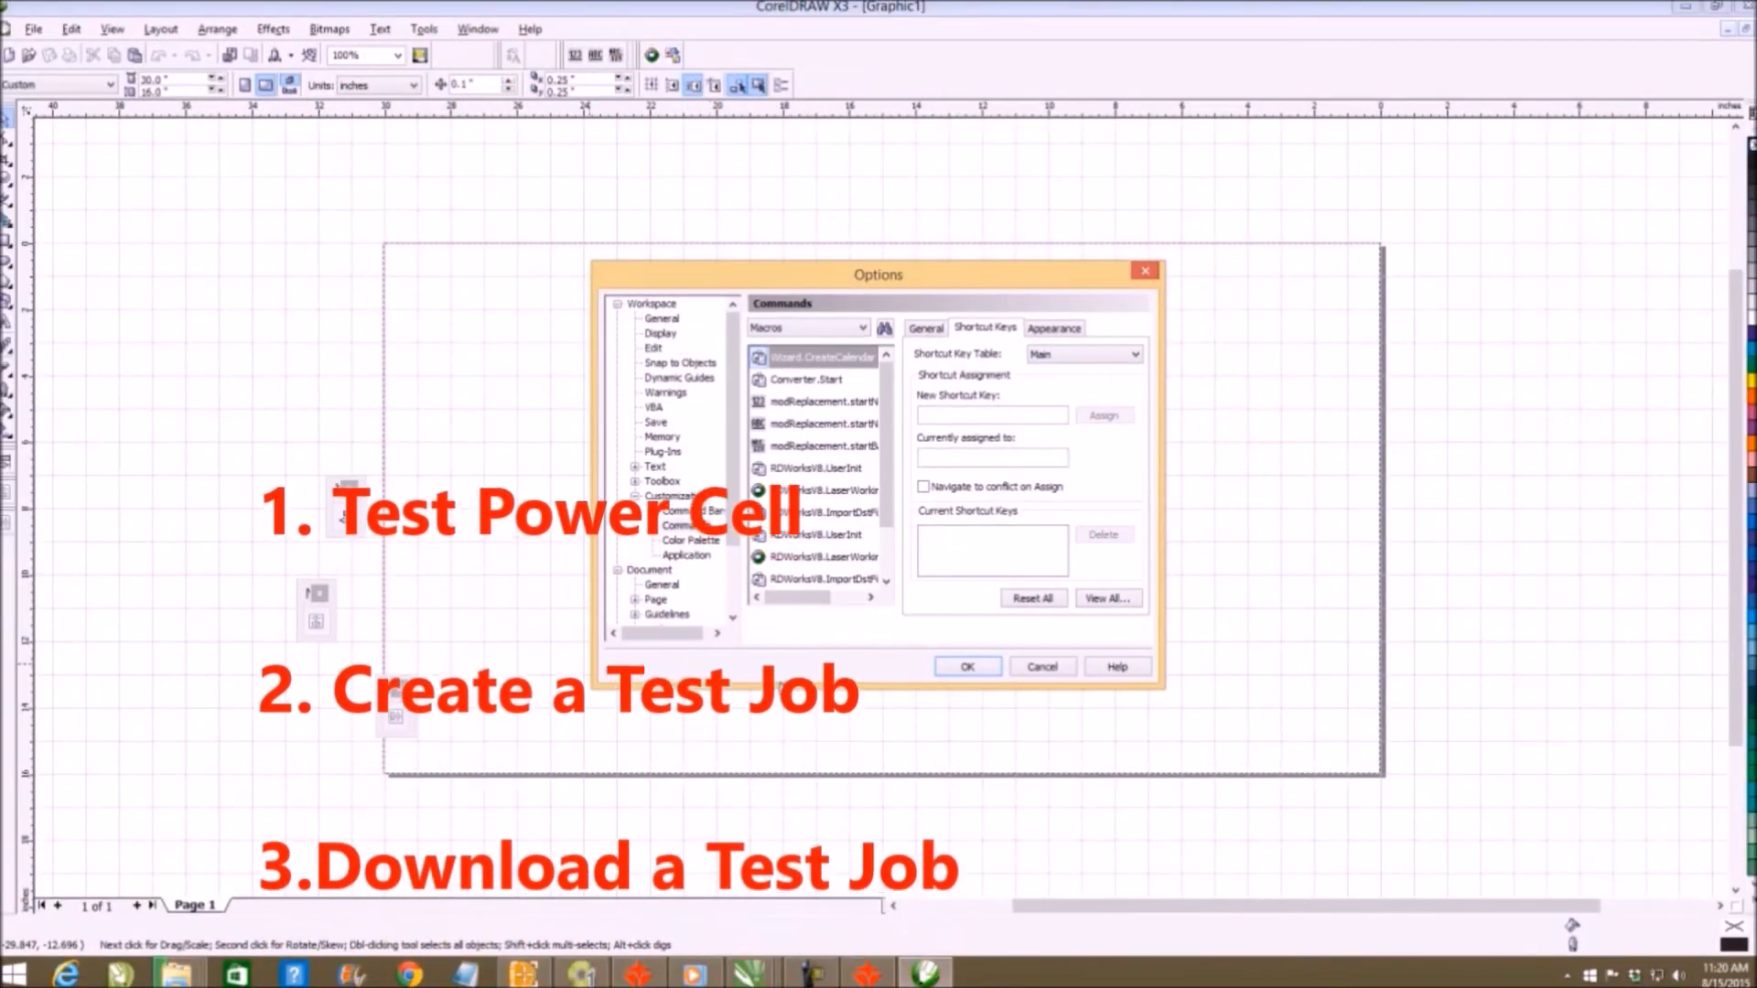
pyautogui.click(968, 666)
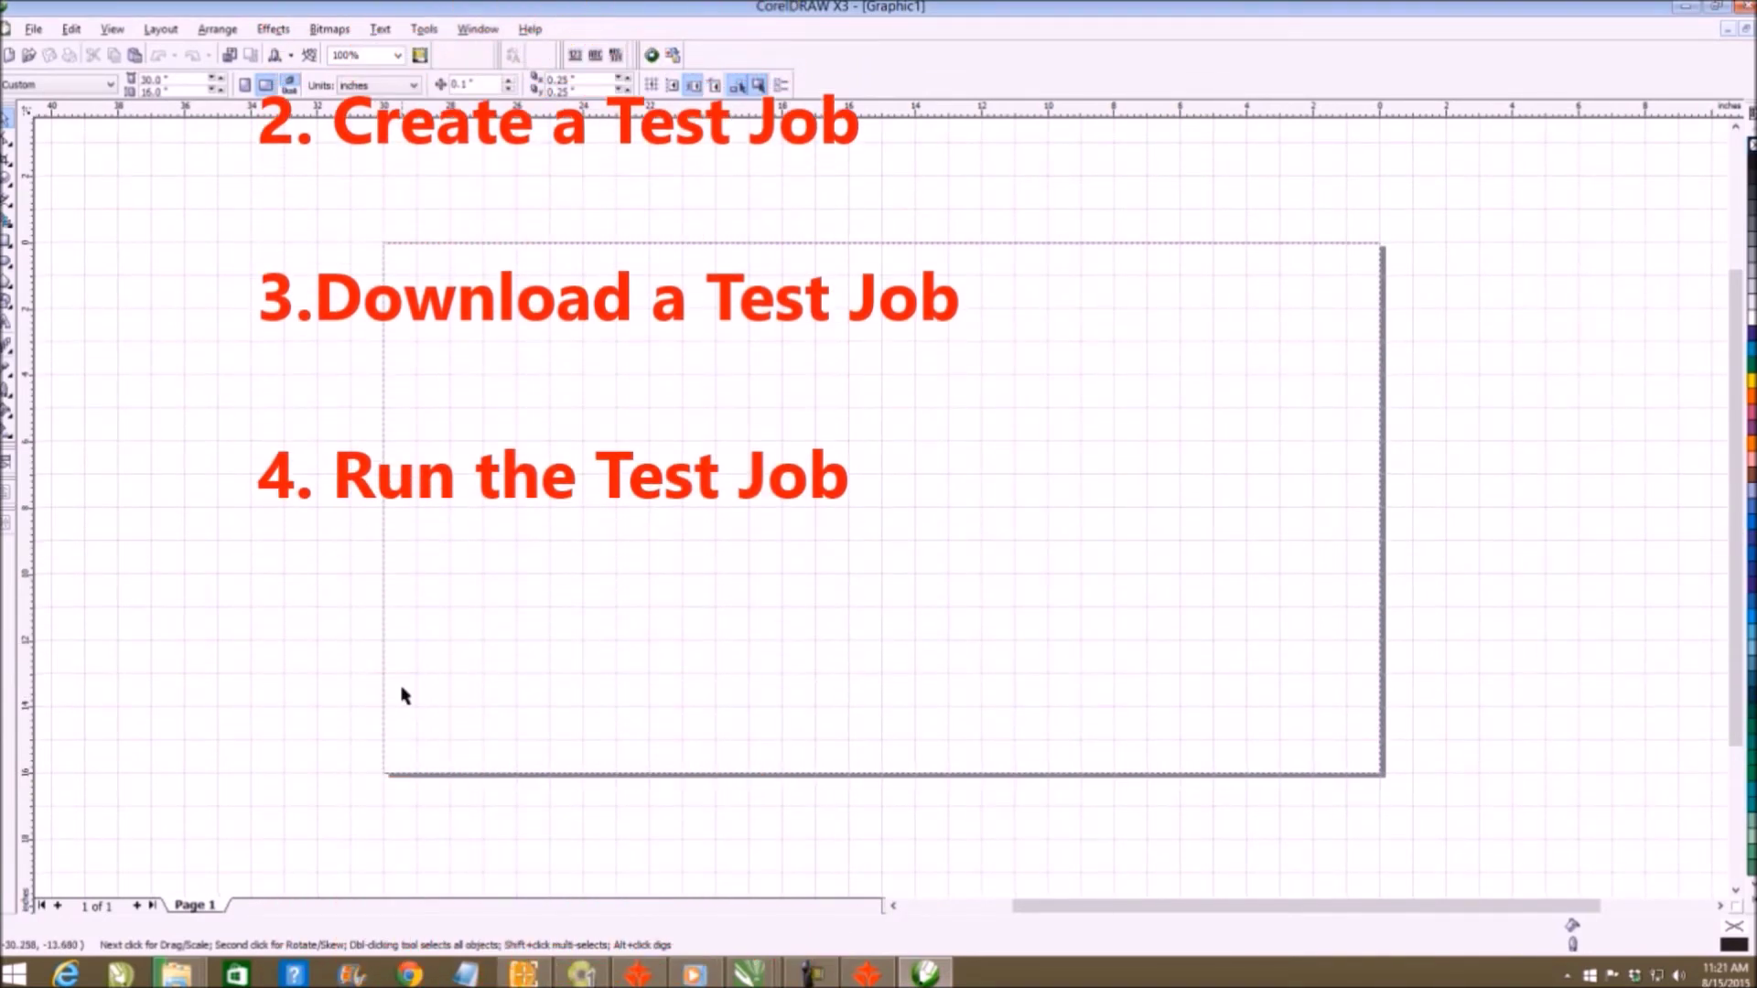
# Step: View the list of available toolbars, including RDWorksV8.0, and dismiss it
pyautogui.rightClick(706, 66)
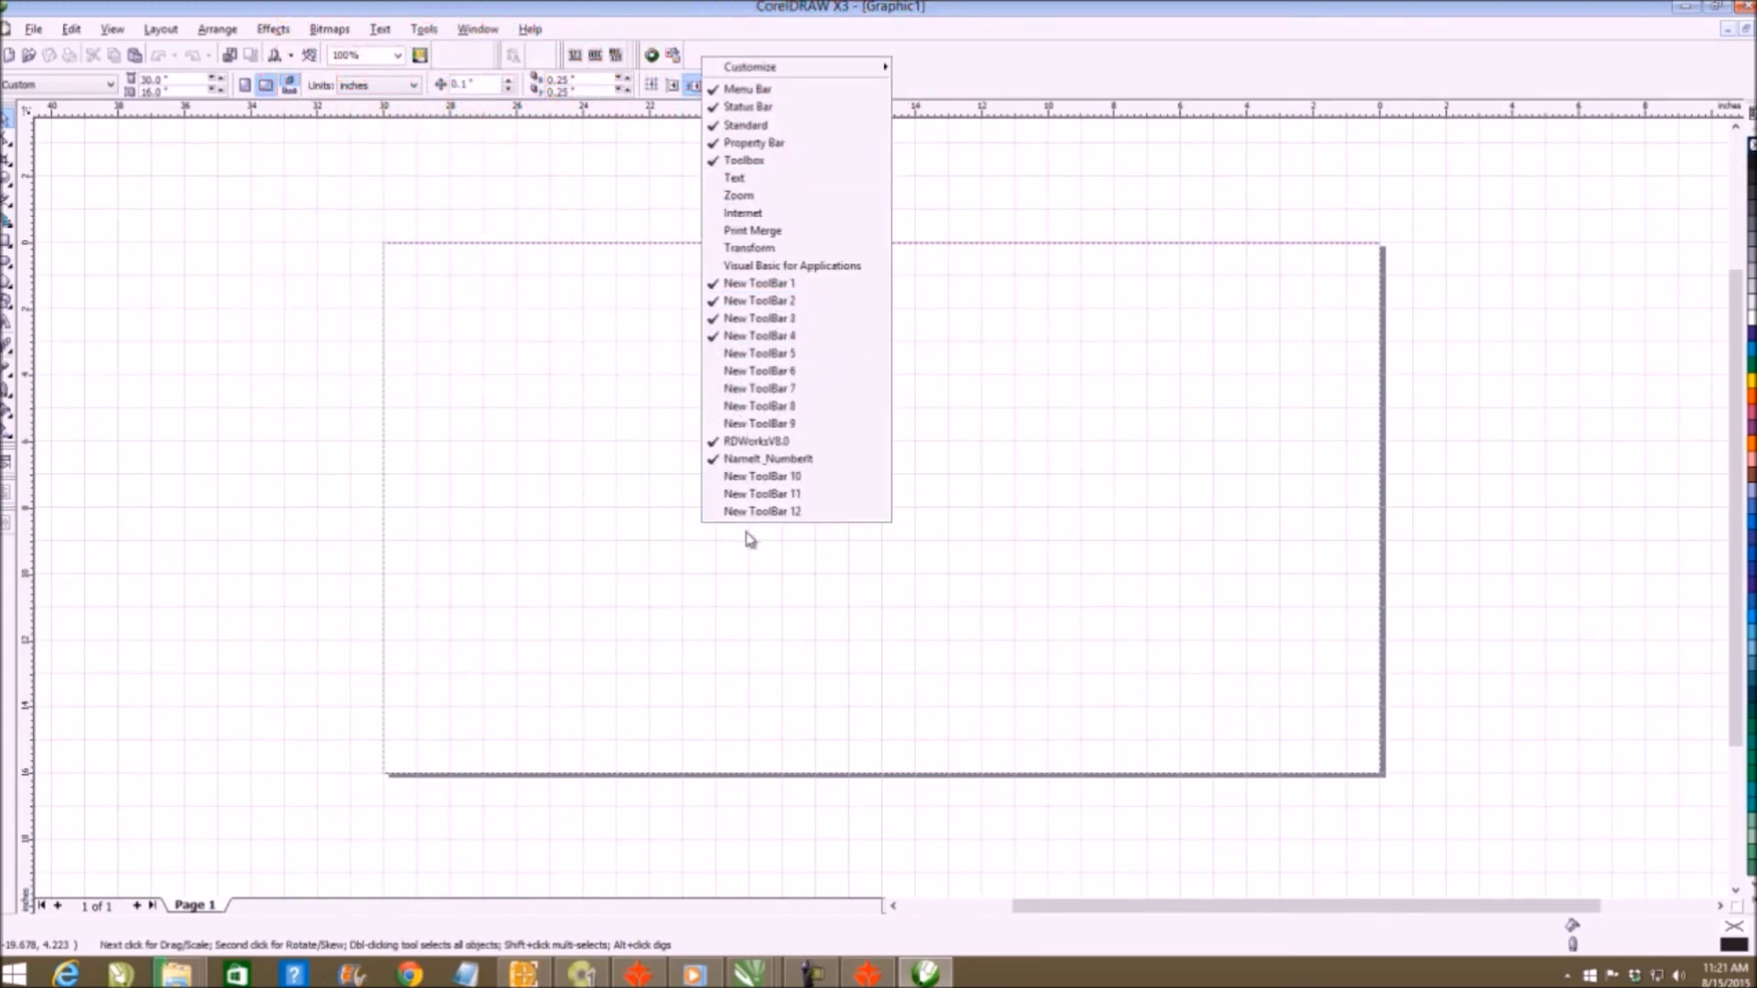
pyautogui.click(526, 349)
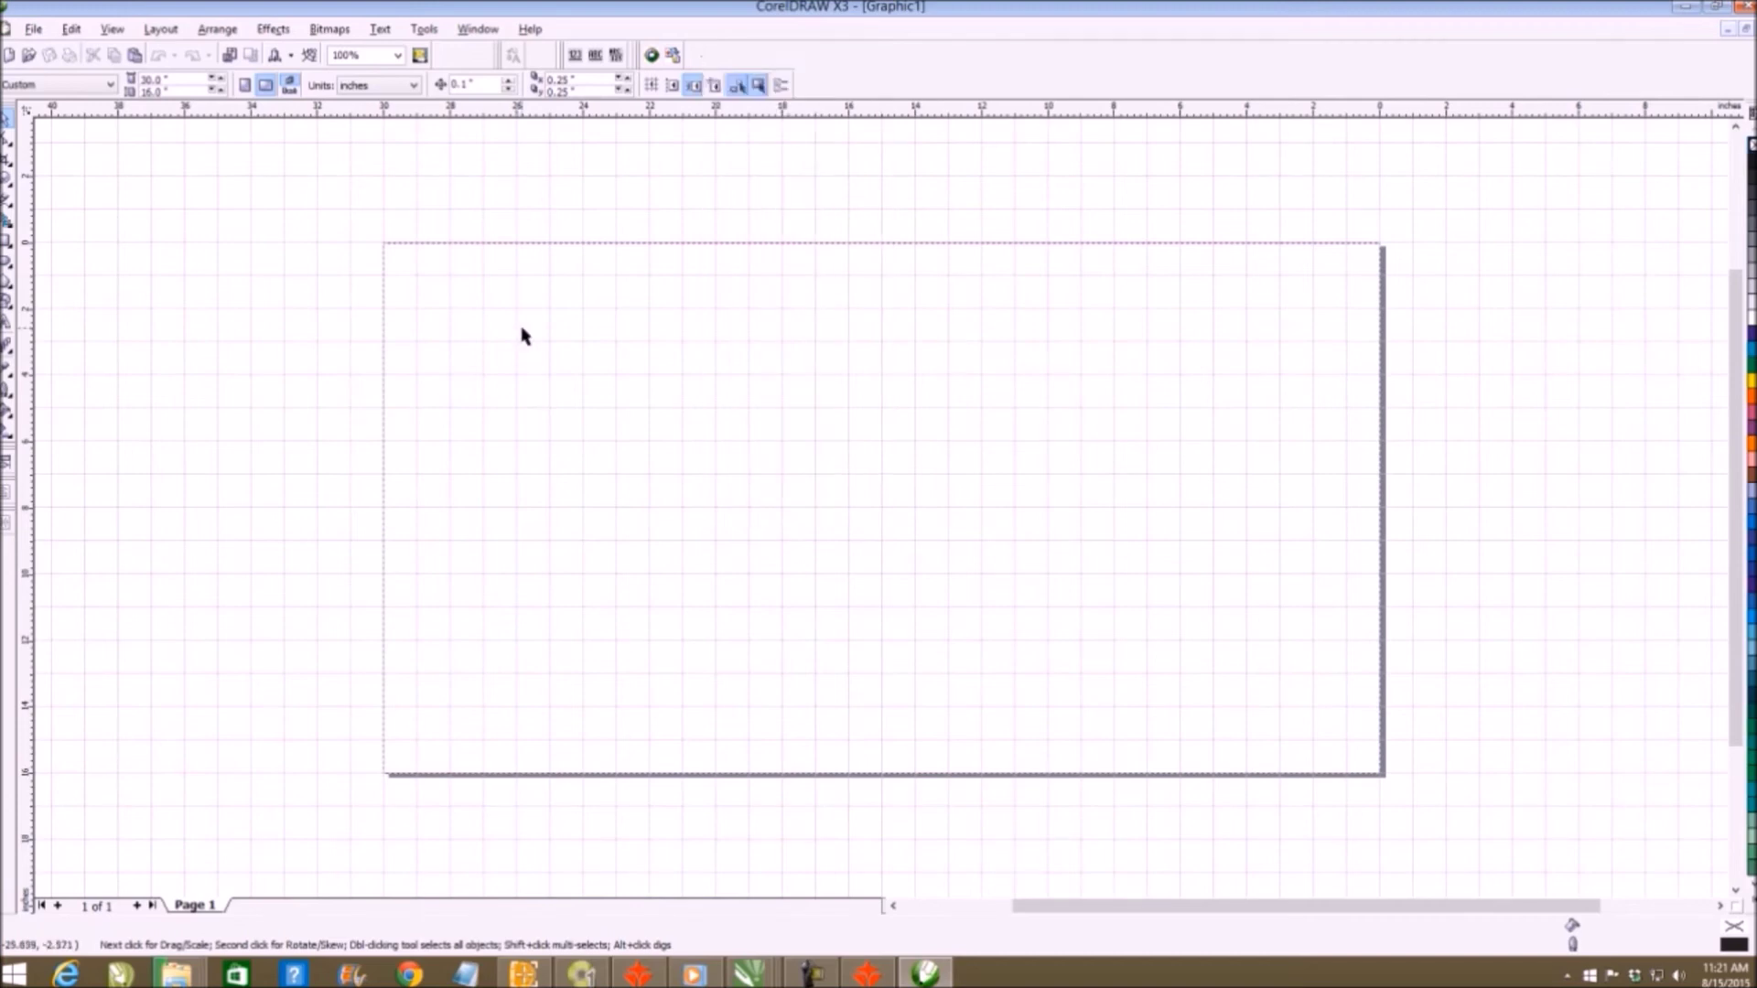